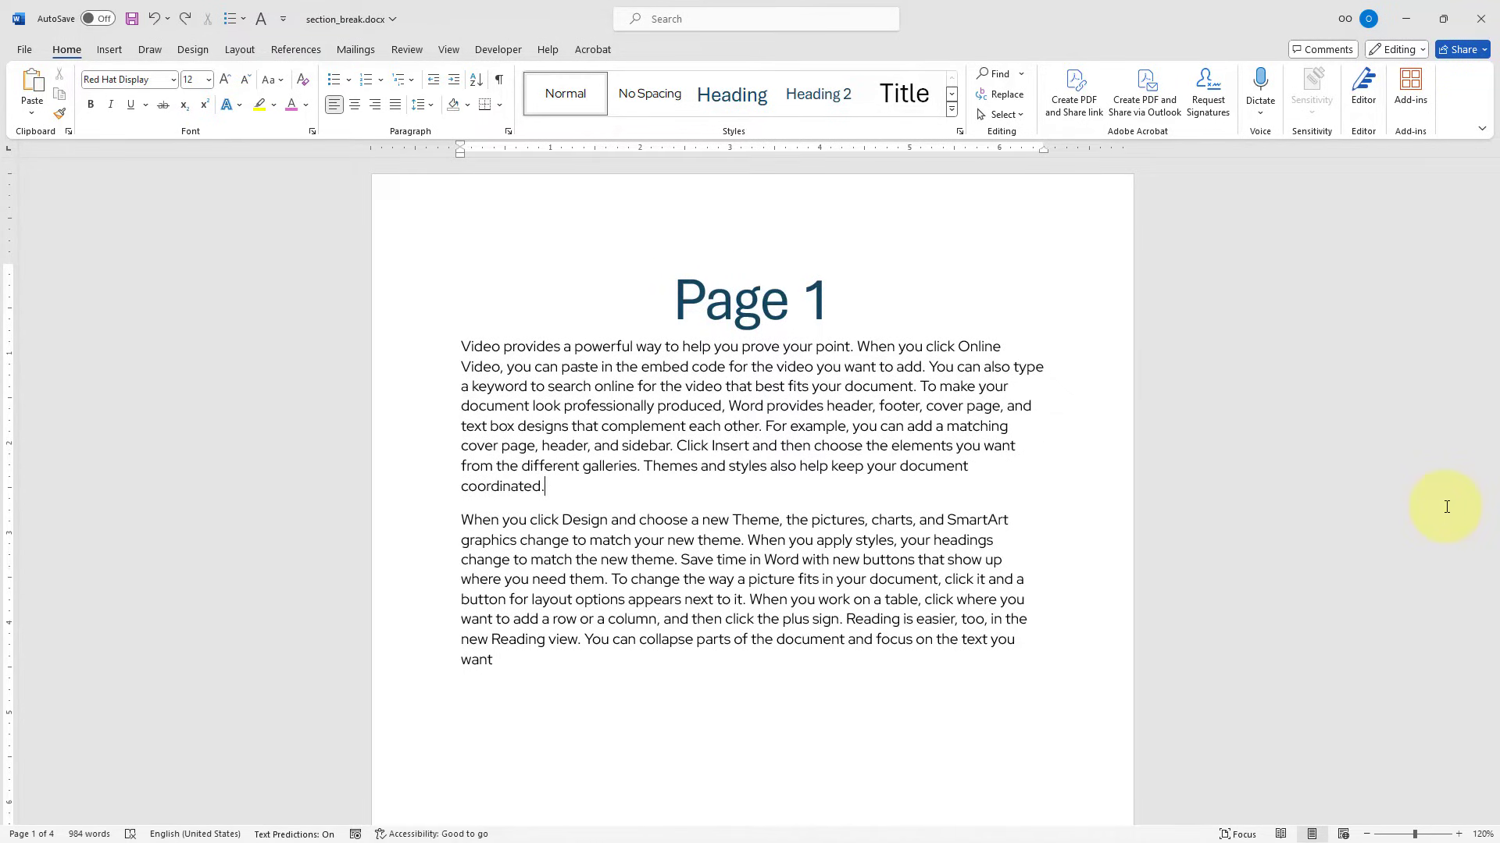
Put the cursor before the 'Video provides' paragraph on Page 3, leaving the document at three pages.
key("Delete")
scroll(789, 600, "down", 7)
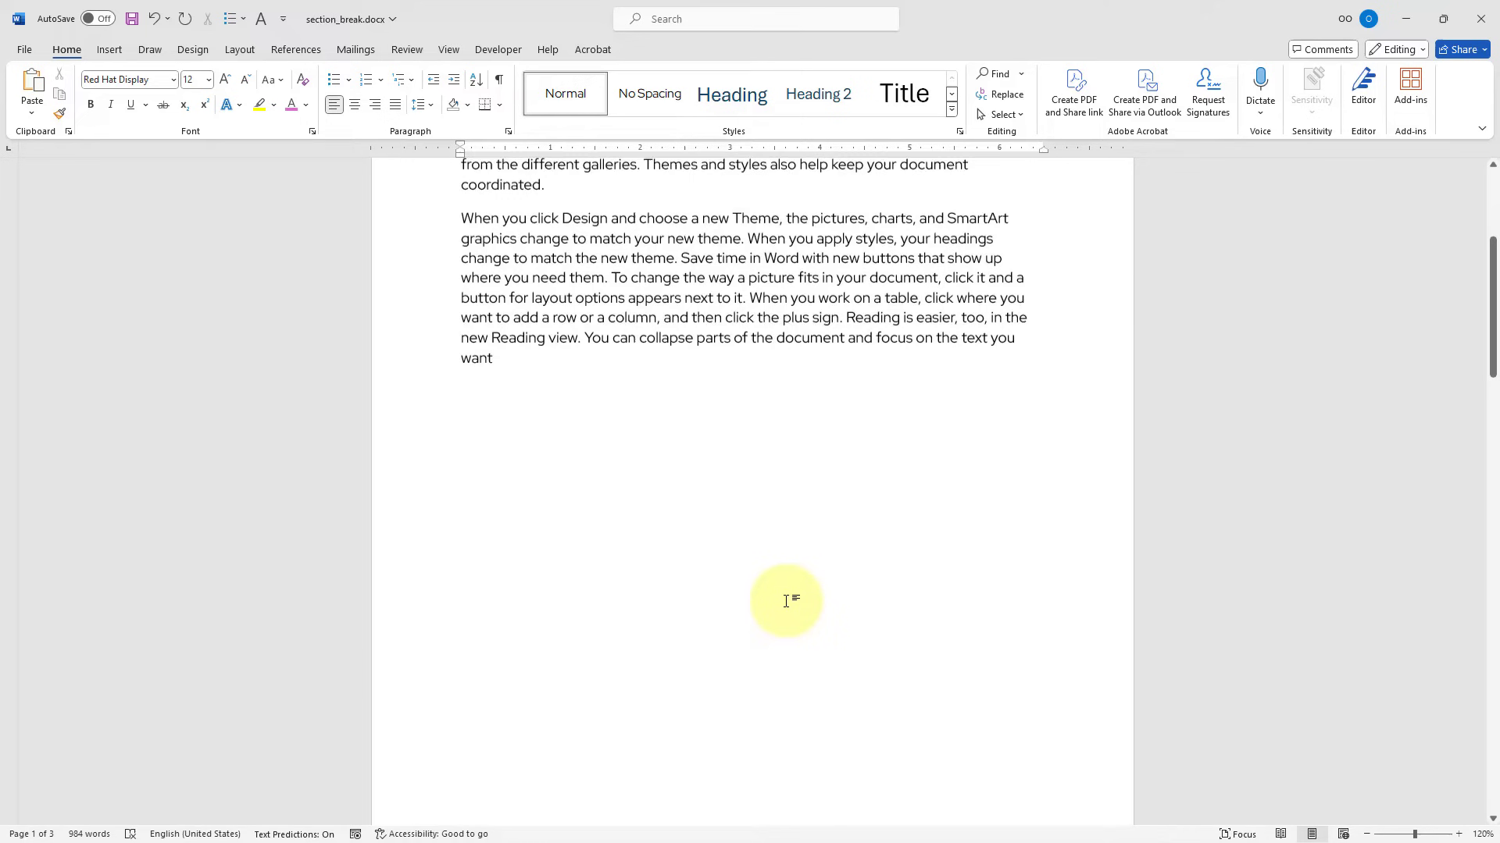
scroll(787, 601, "down", 15)
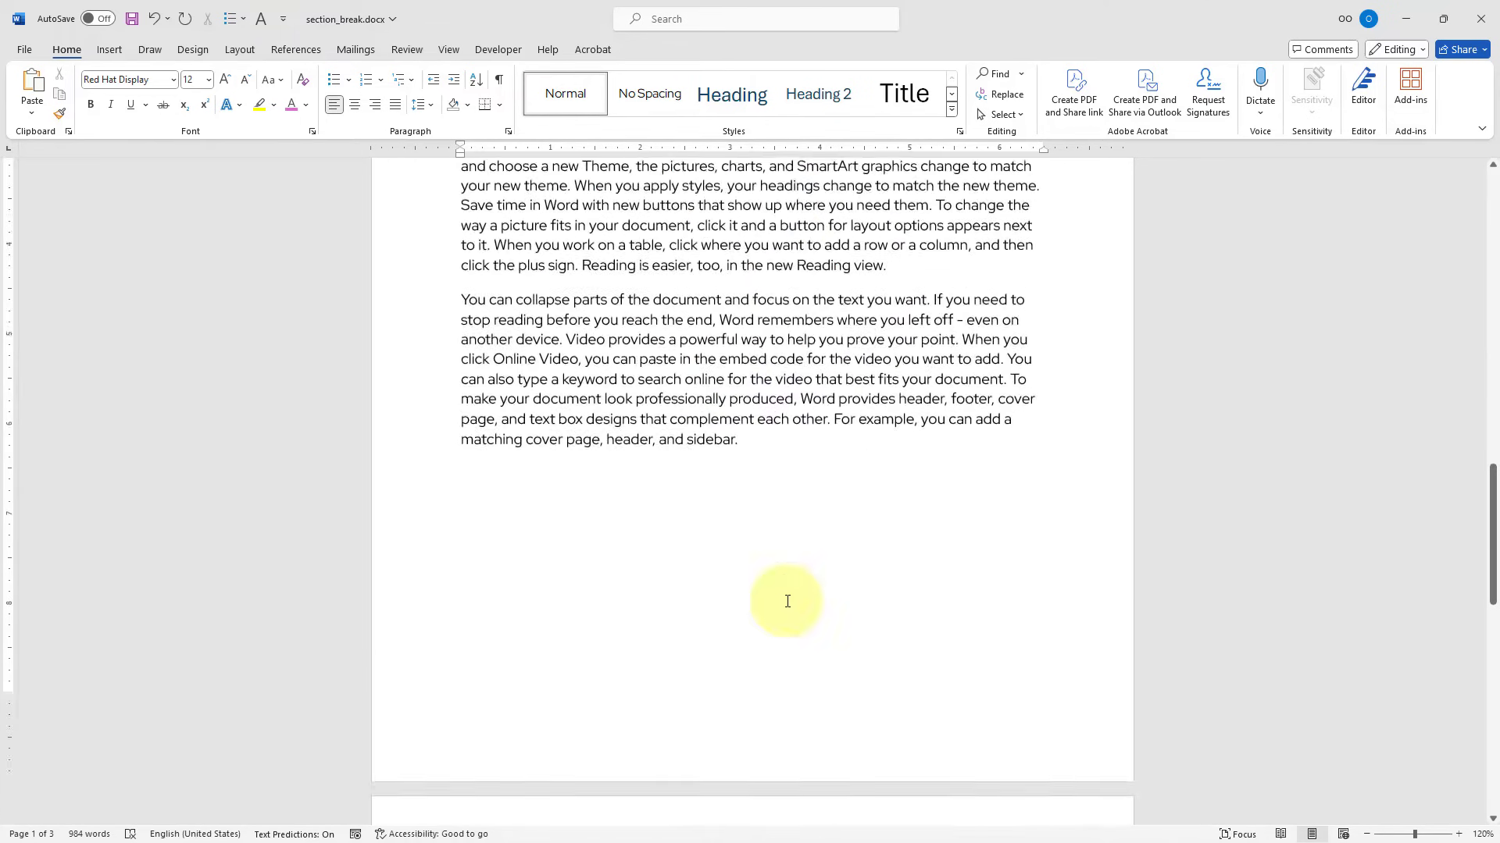
scroll(787, 601, "down", 6)
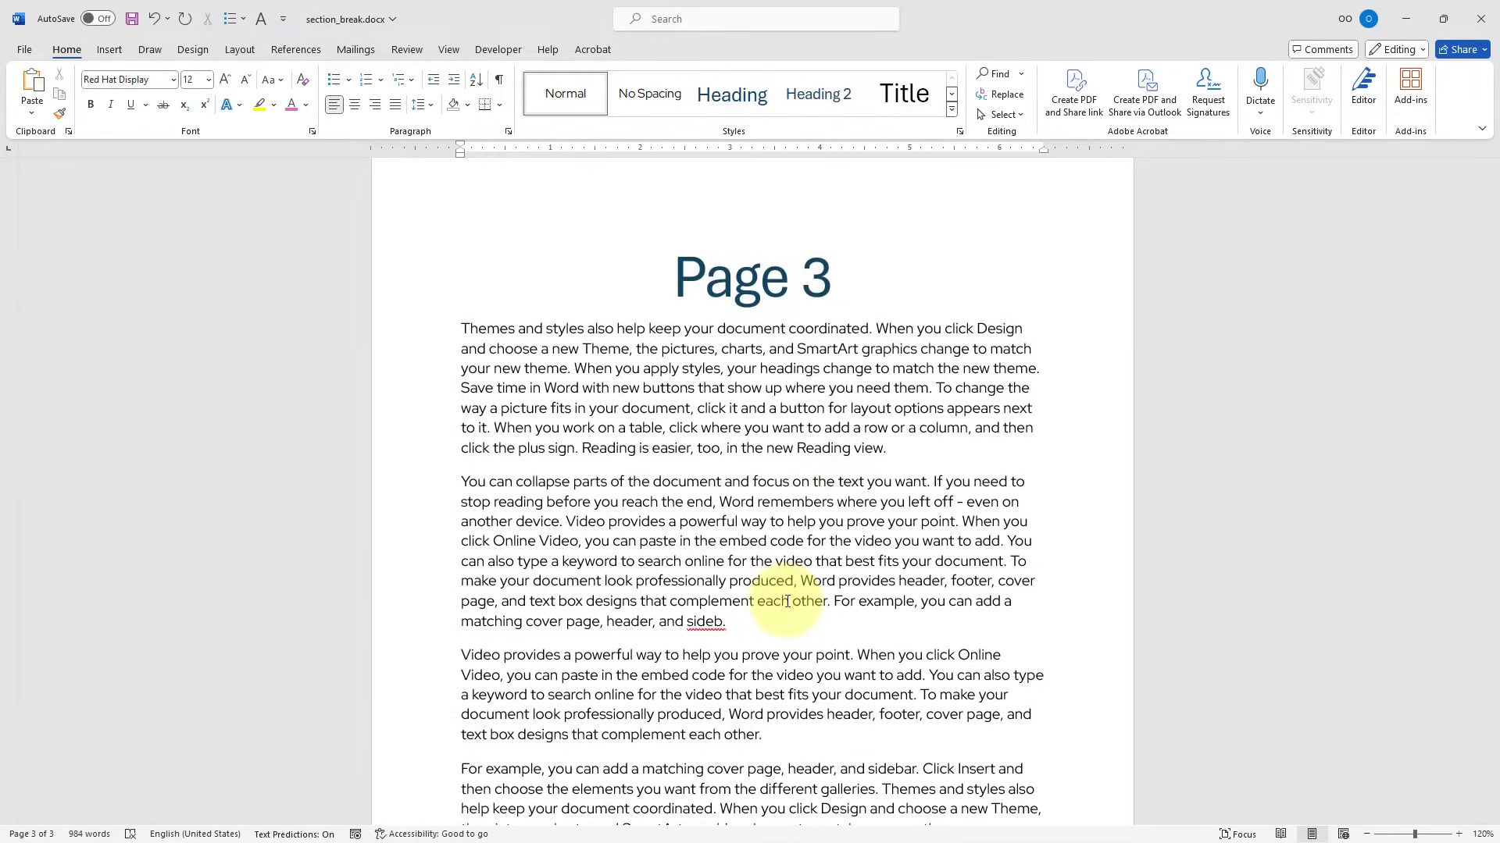
left_click(461, 654)
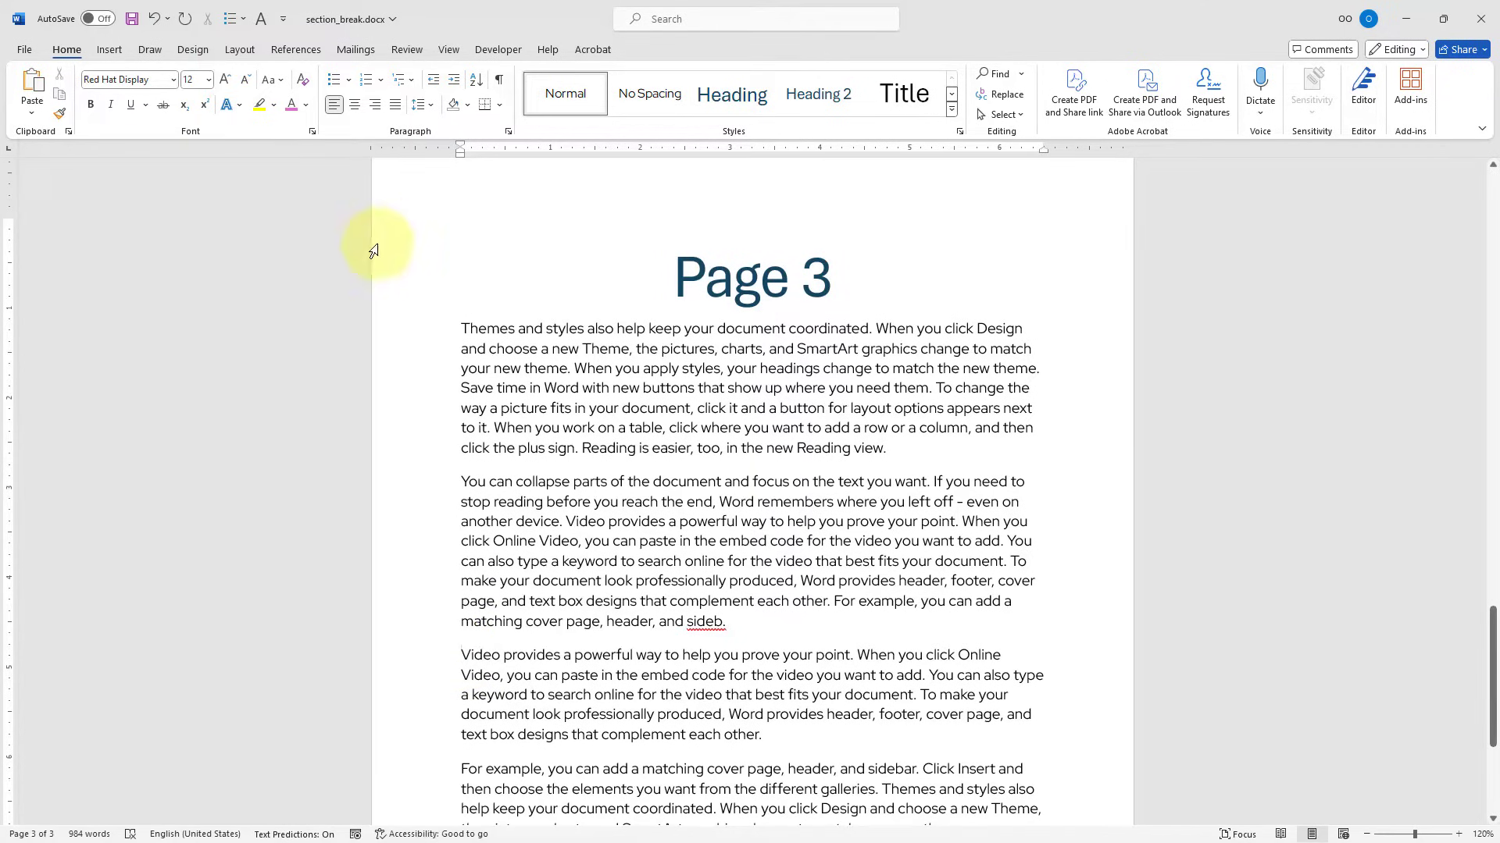
Insert a Next Page section break from Layout > Breaks, pushing 'Video provides' onto page four.
left_click(239, 50)
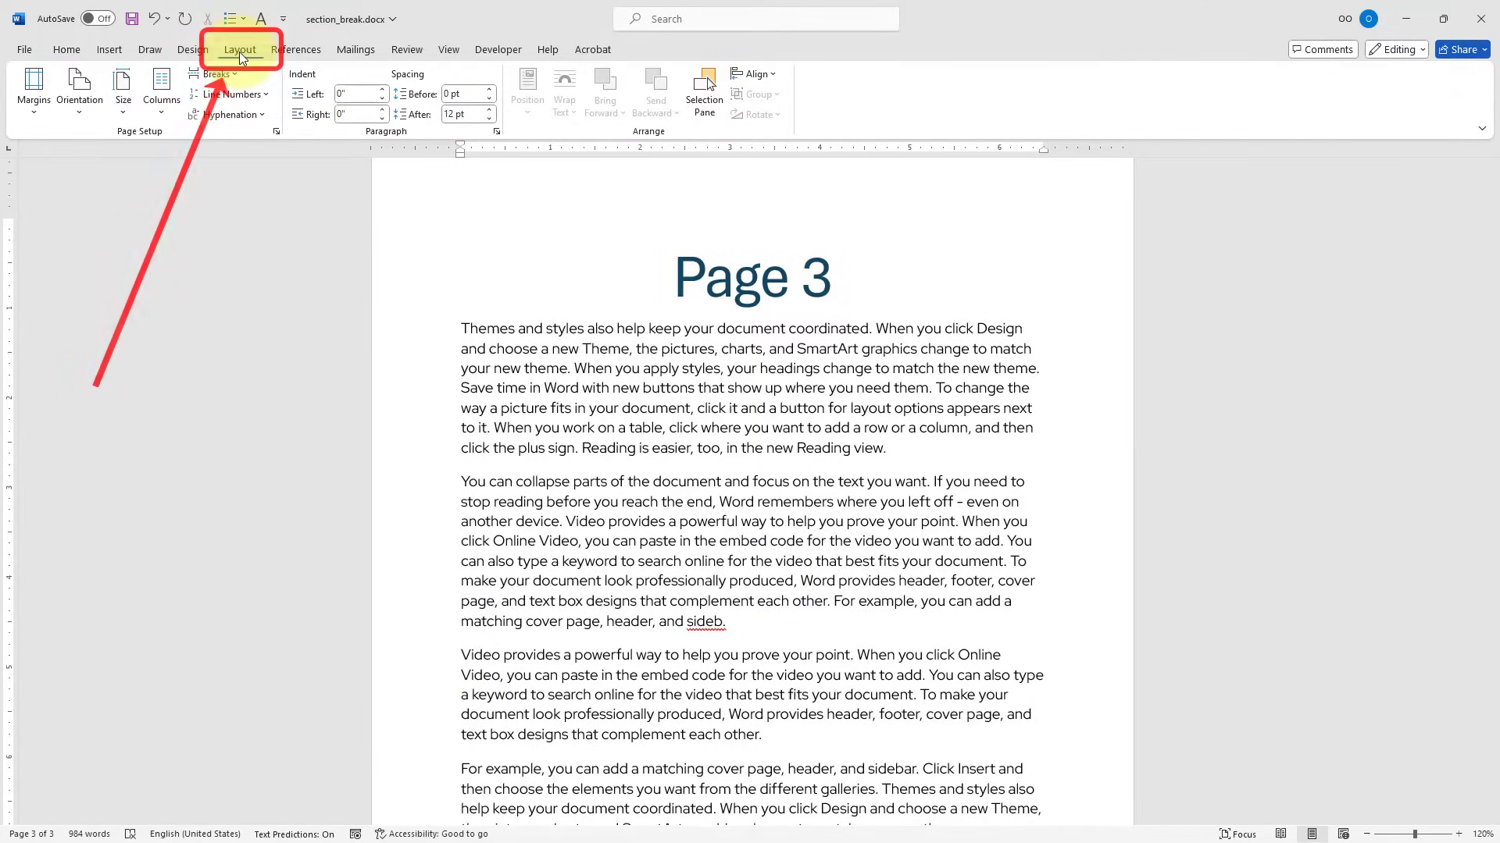
left_click(231, 72)
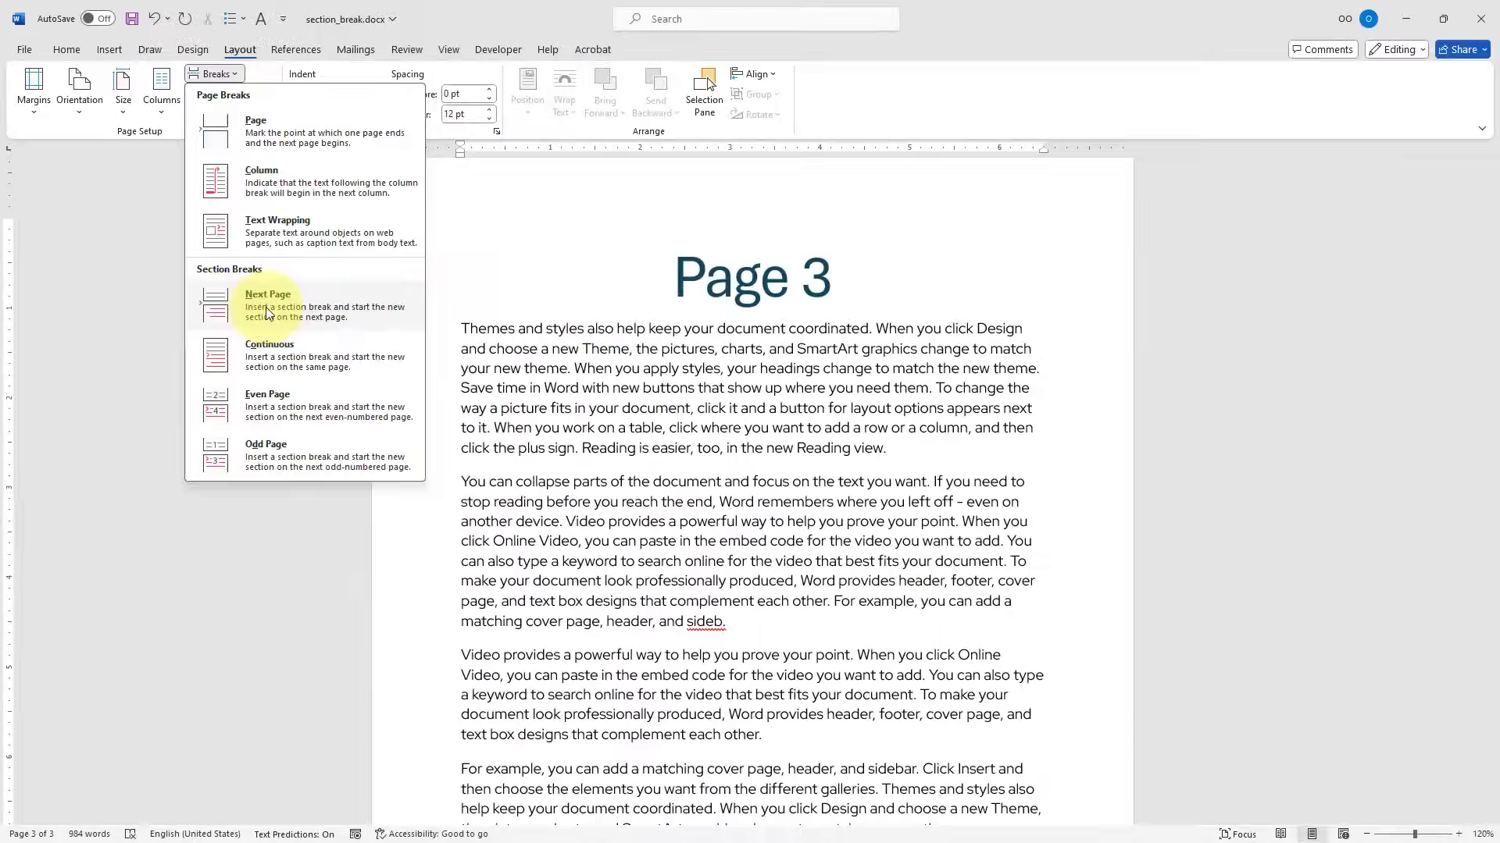
left_click(518, 270)
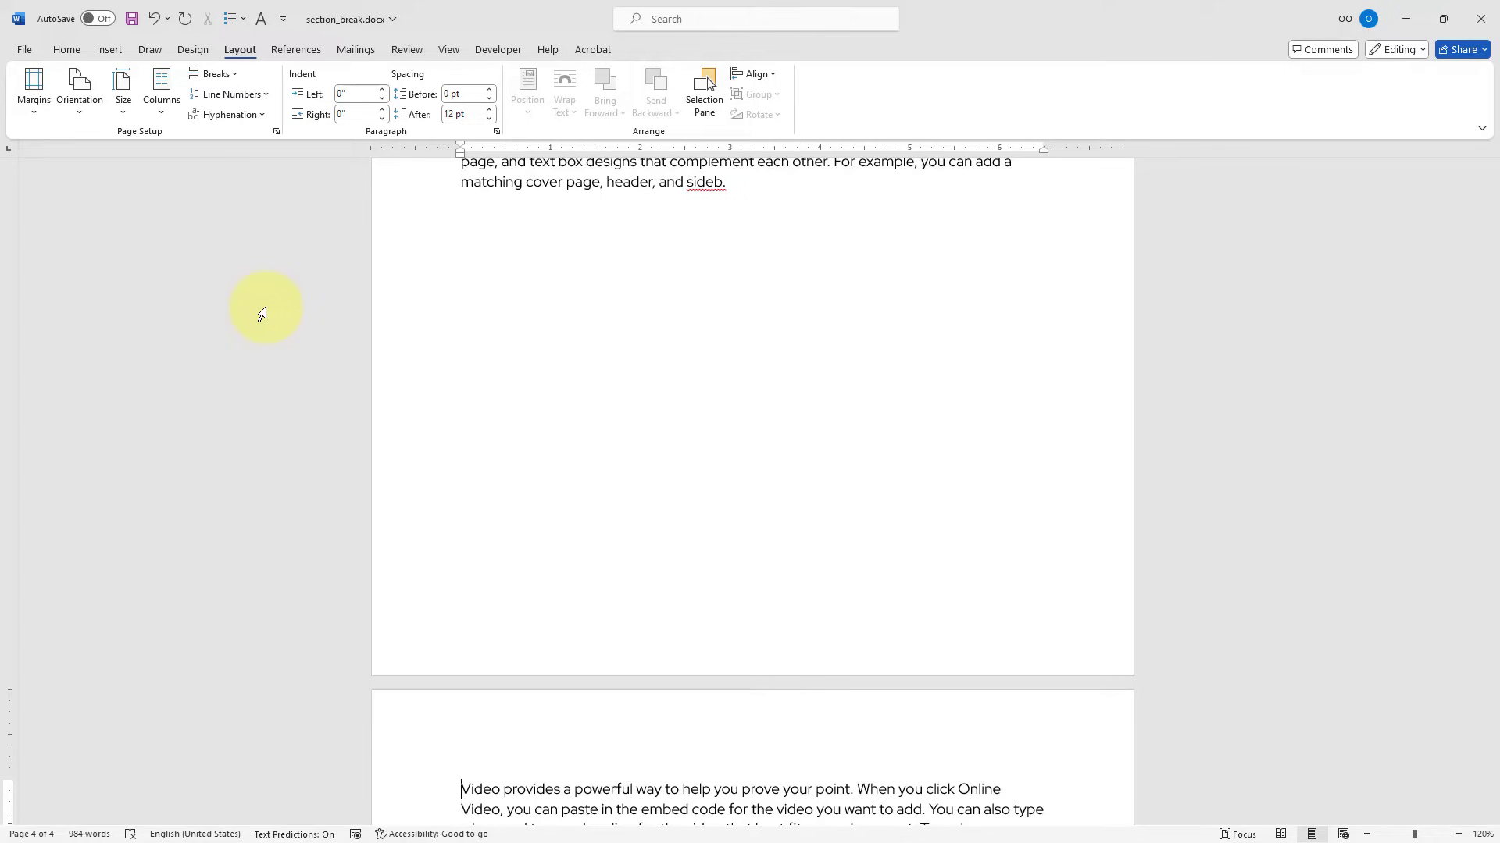
scroll(261, 314, "up", 15)
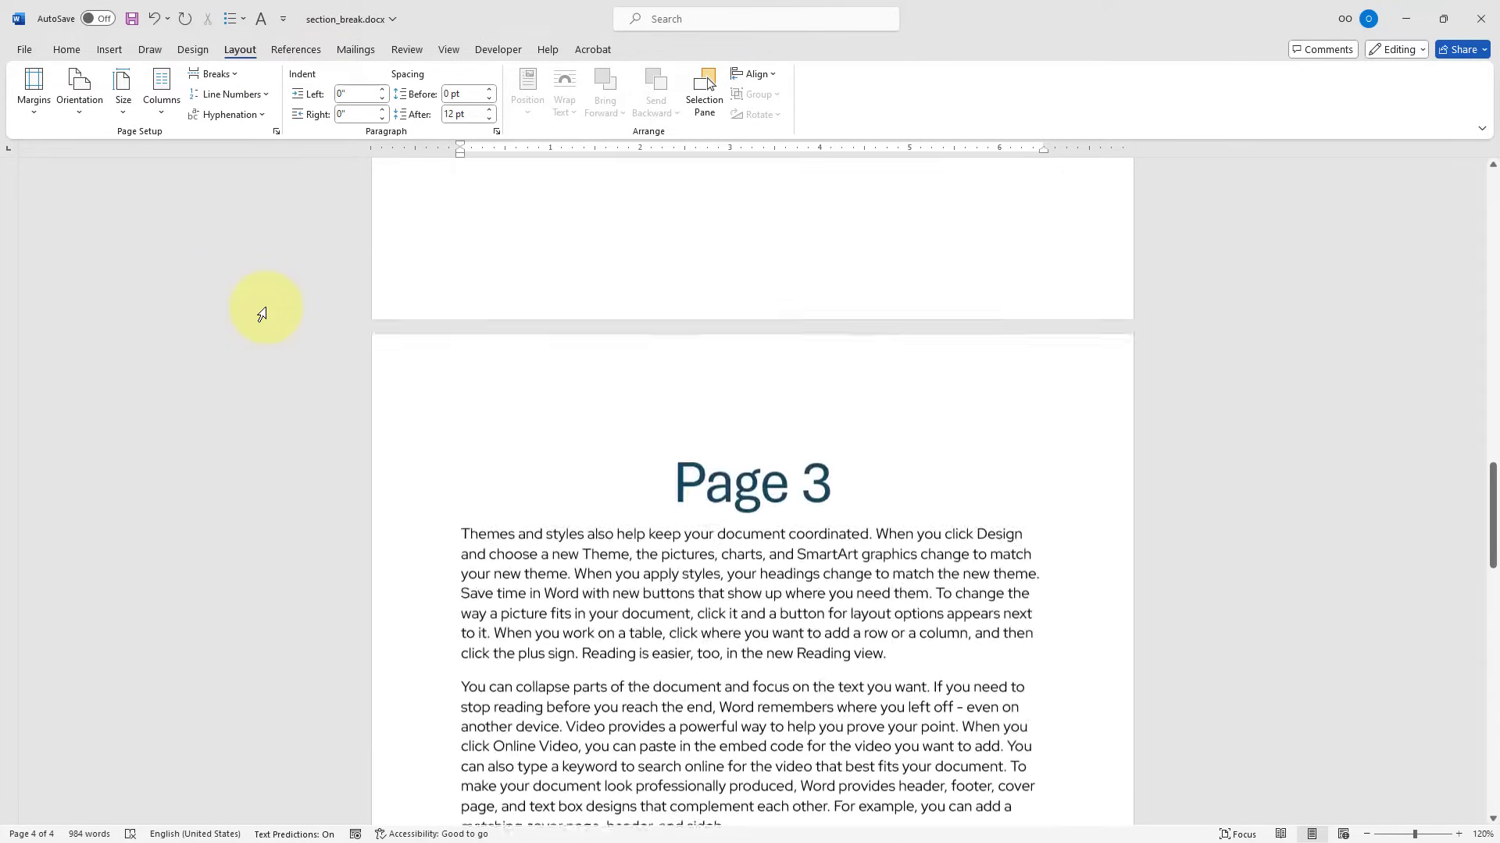
scroll(261, 314, "up", 12)
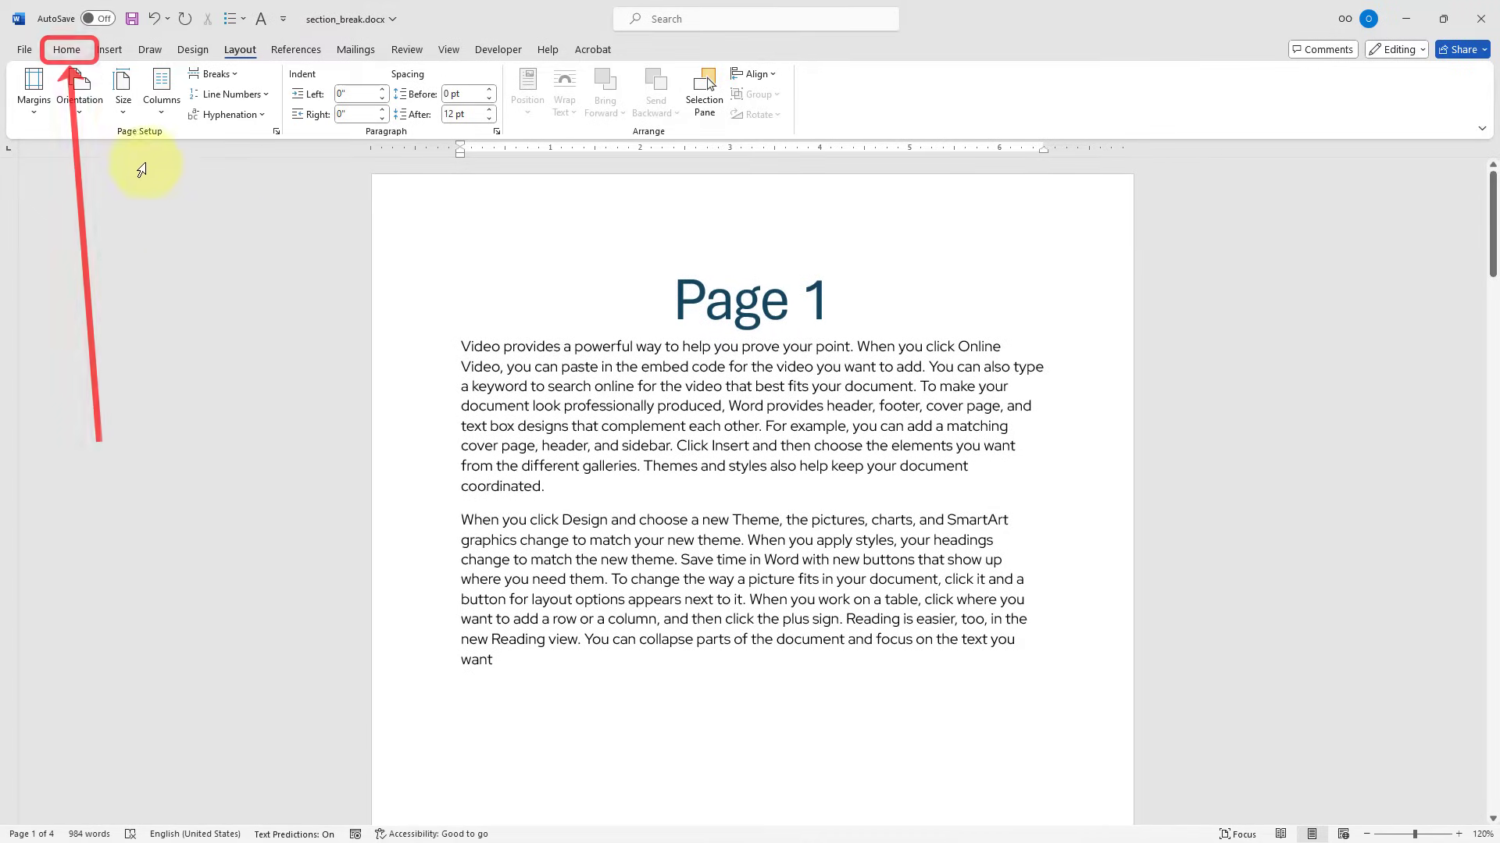
Turn on Show/Hide ¶ from the Home ribbon and bring the Section Break (Next Page) markers into view.
left_click(68, 51)
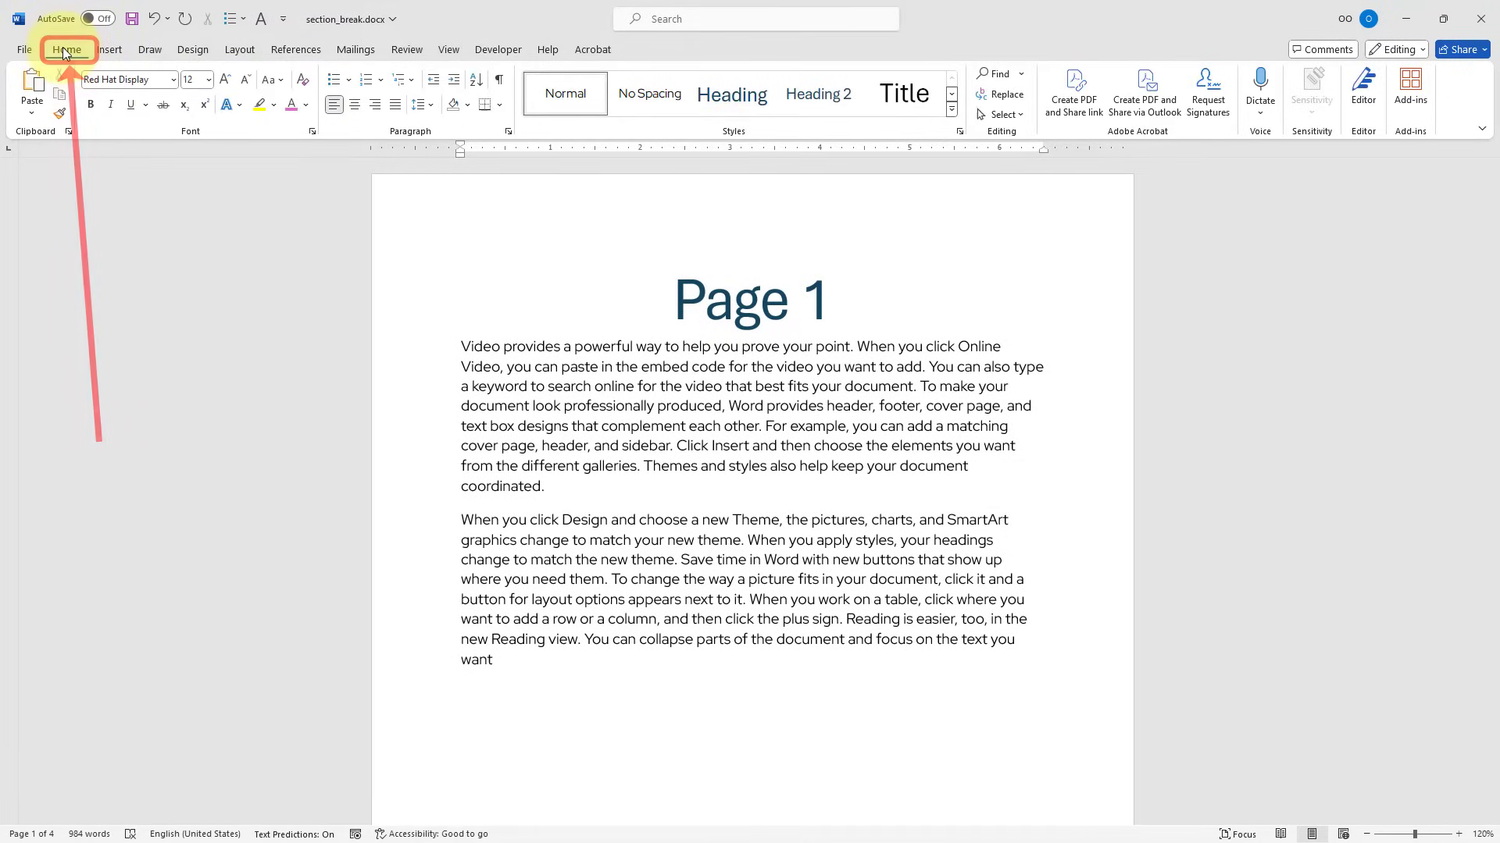
left_click(499, 79)
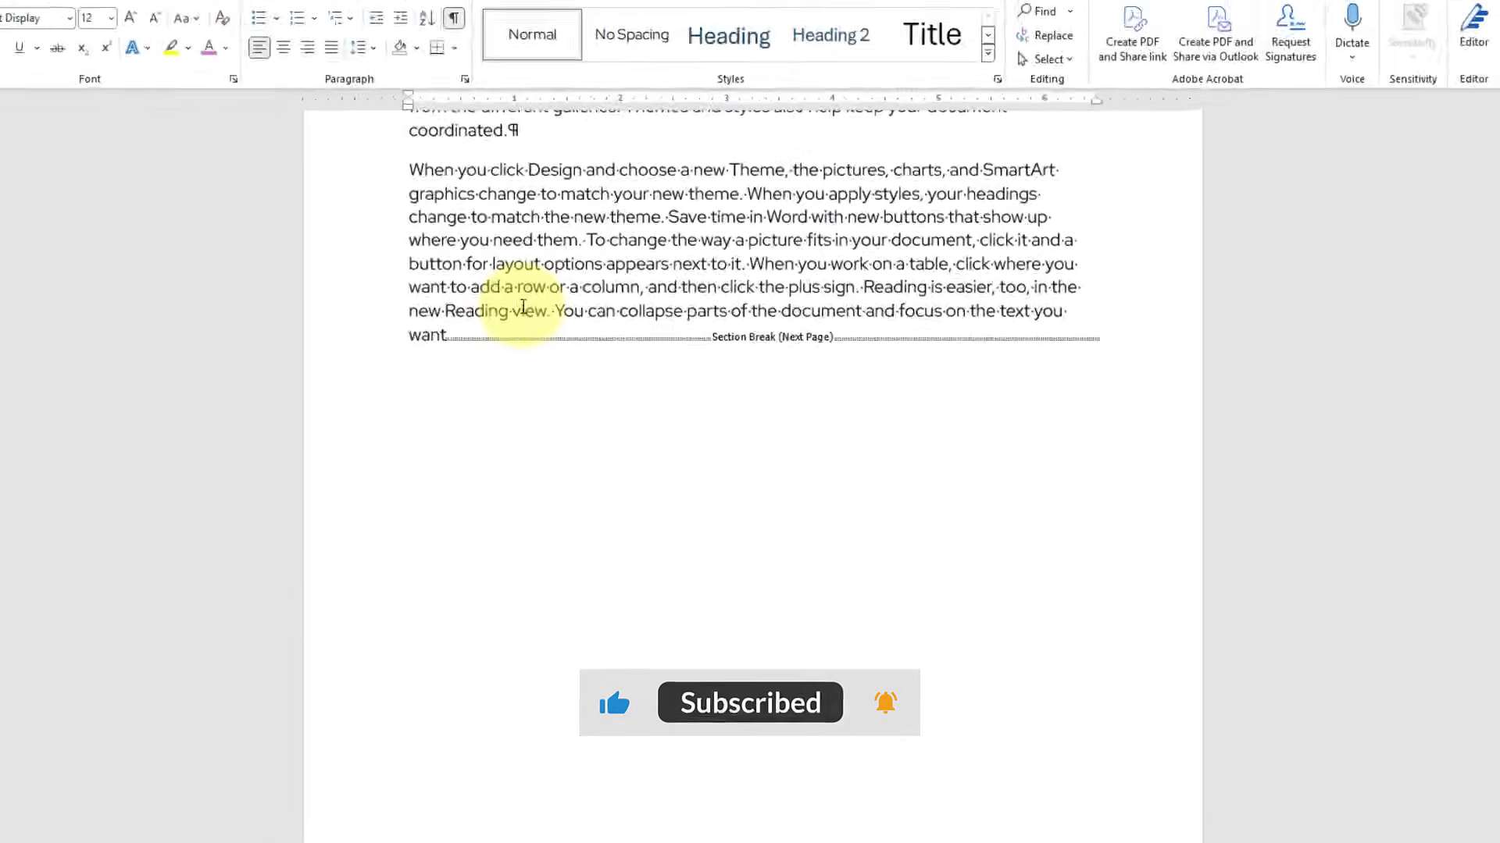
scroll(557, 325, "down", 15)
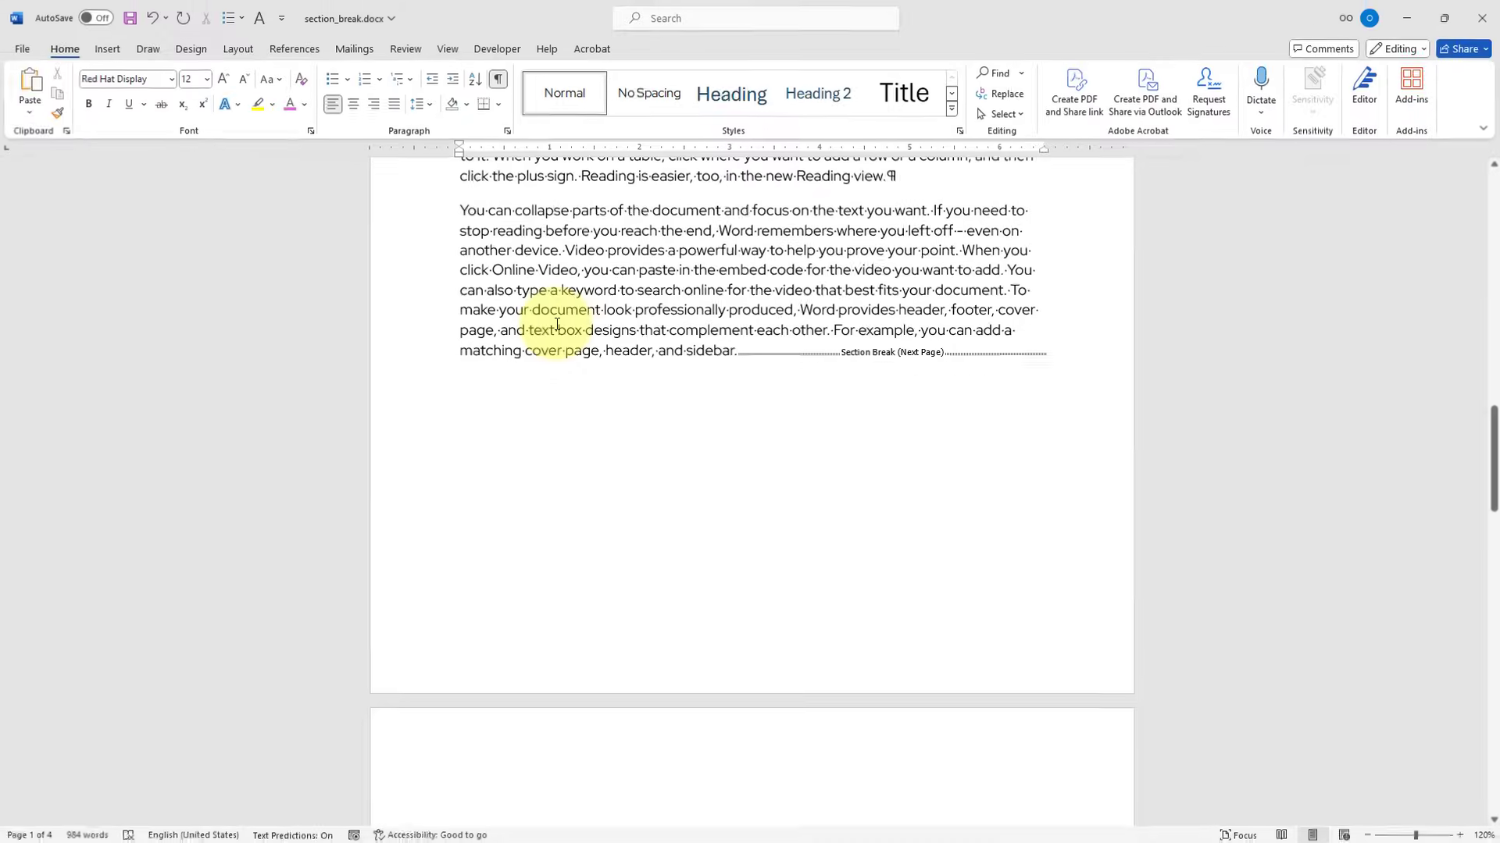
scroll(559, 325, "down", 10)
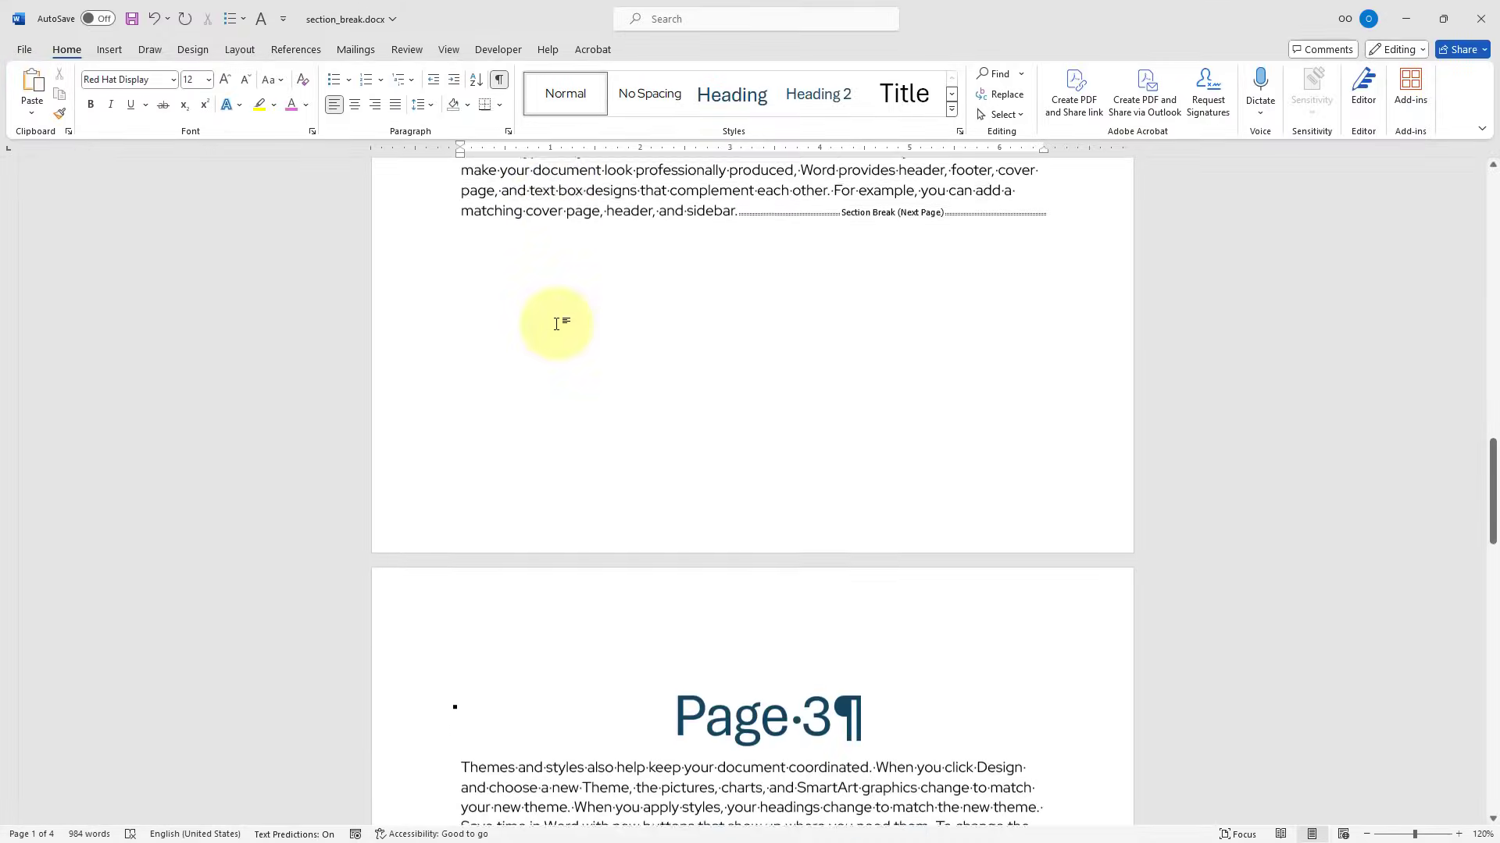
scroll(551, 327, "down", 8)
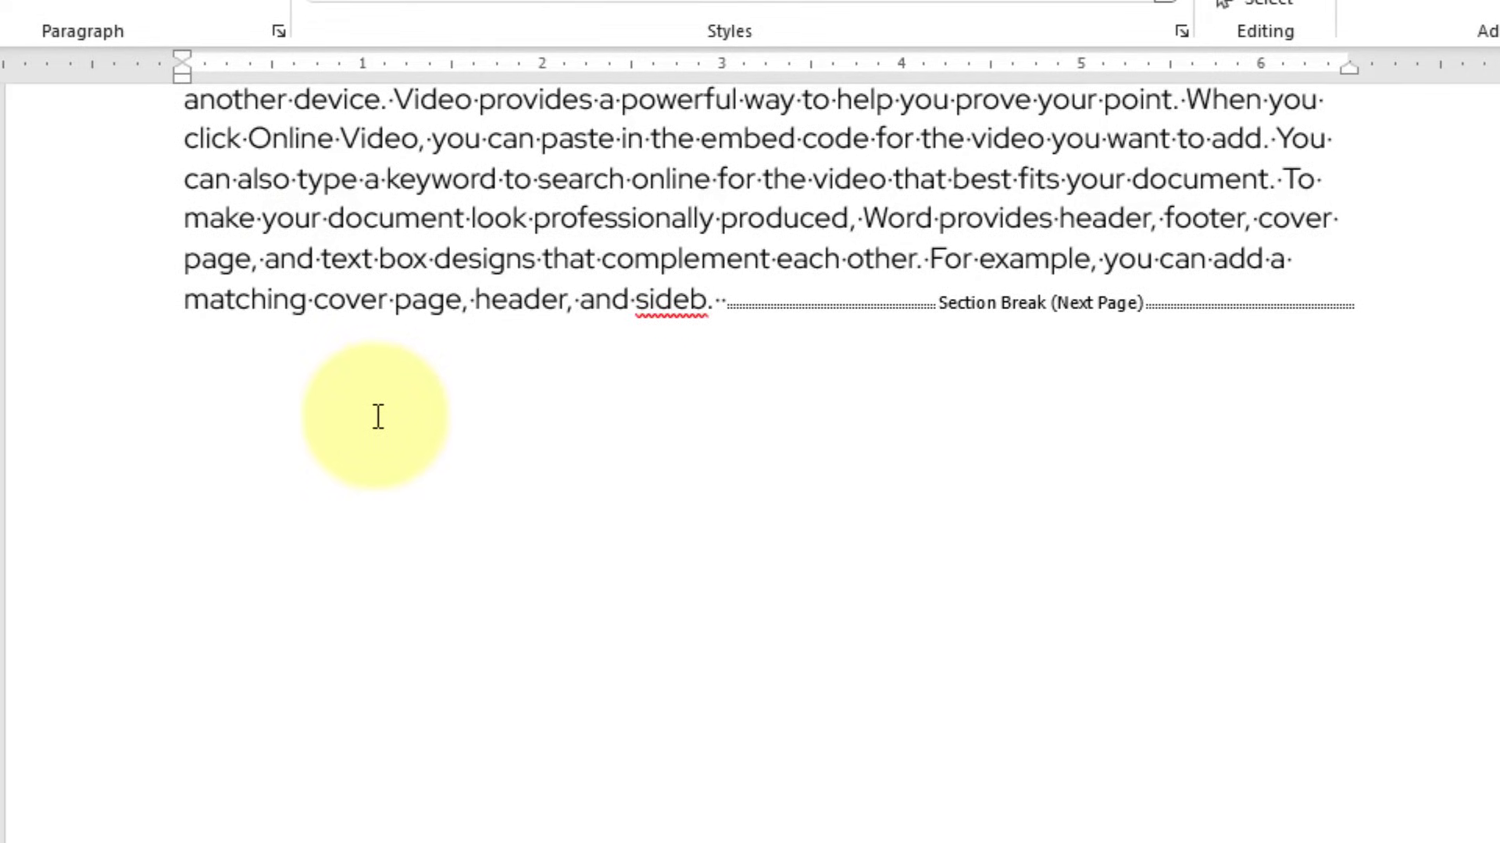
Delete both Next Page section breaks, after 'sideb.' and after 'sidebar.', leaving three pages.
left_click(735, 299)
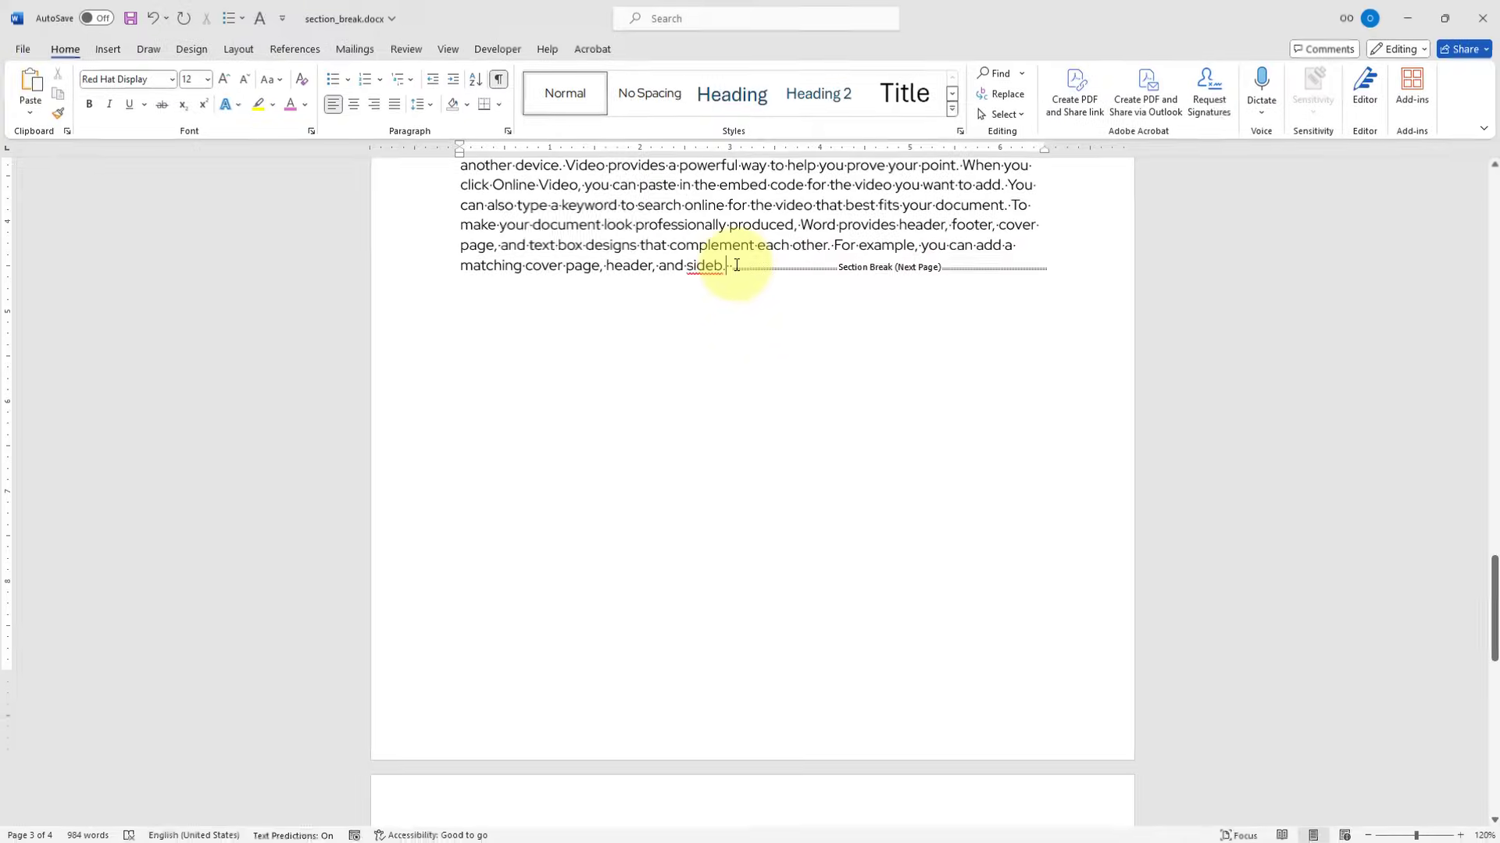
key("Delete")
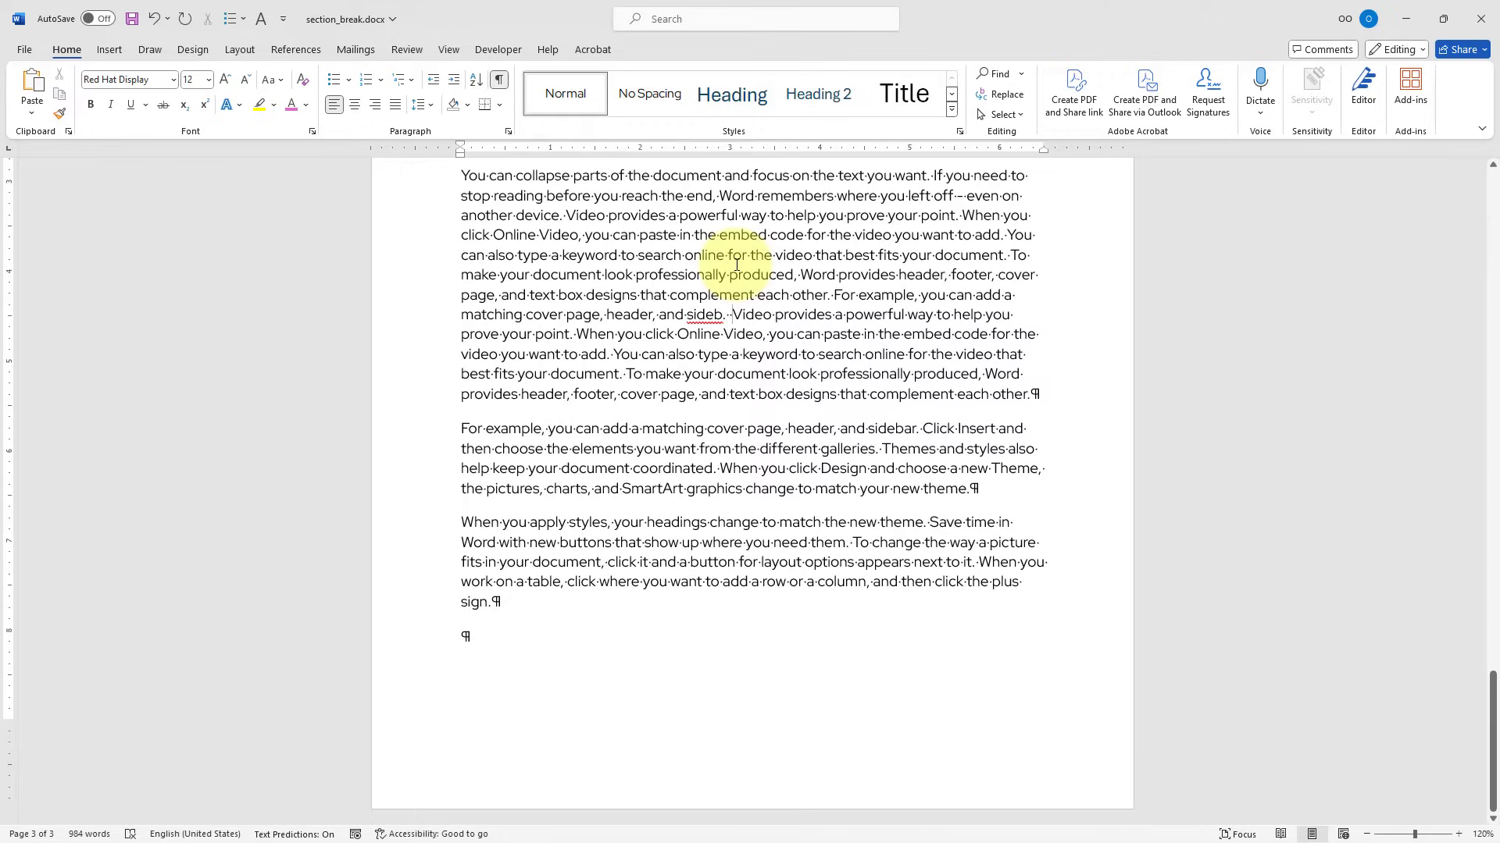
scroll(736, 265, "up", 7)
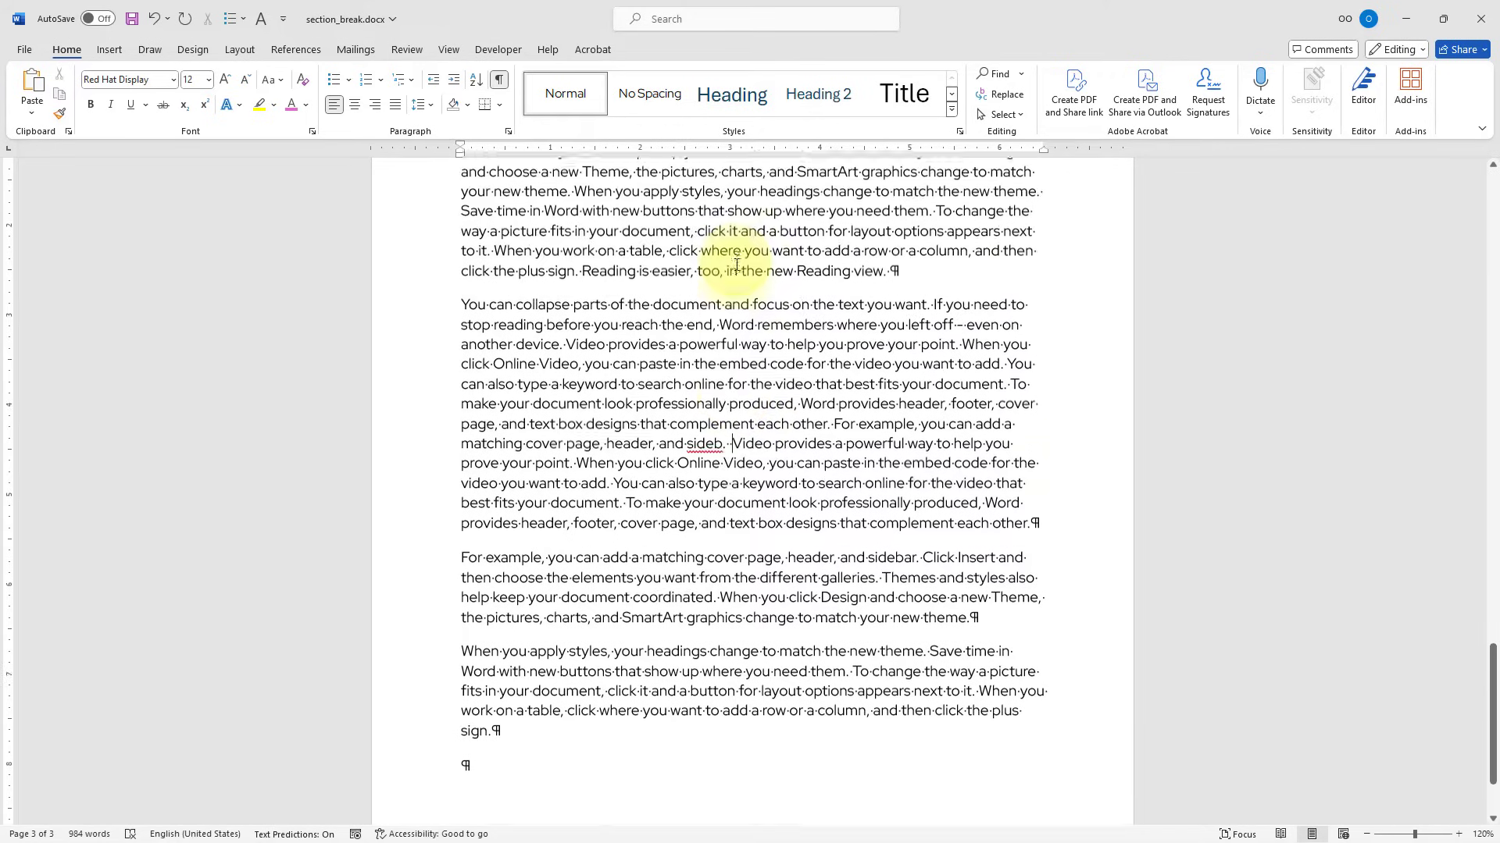
scroll(736, 265, "up", 9)
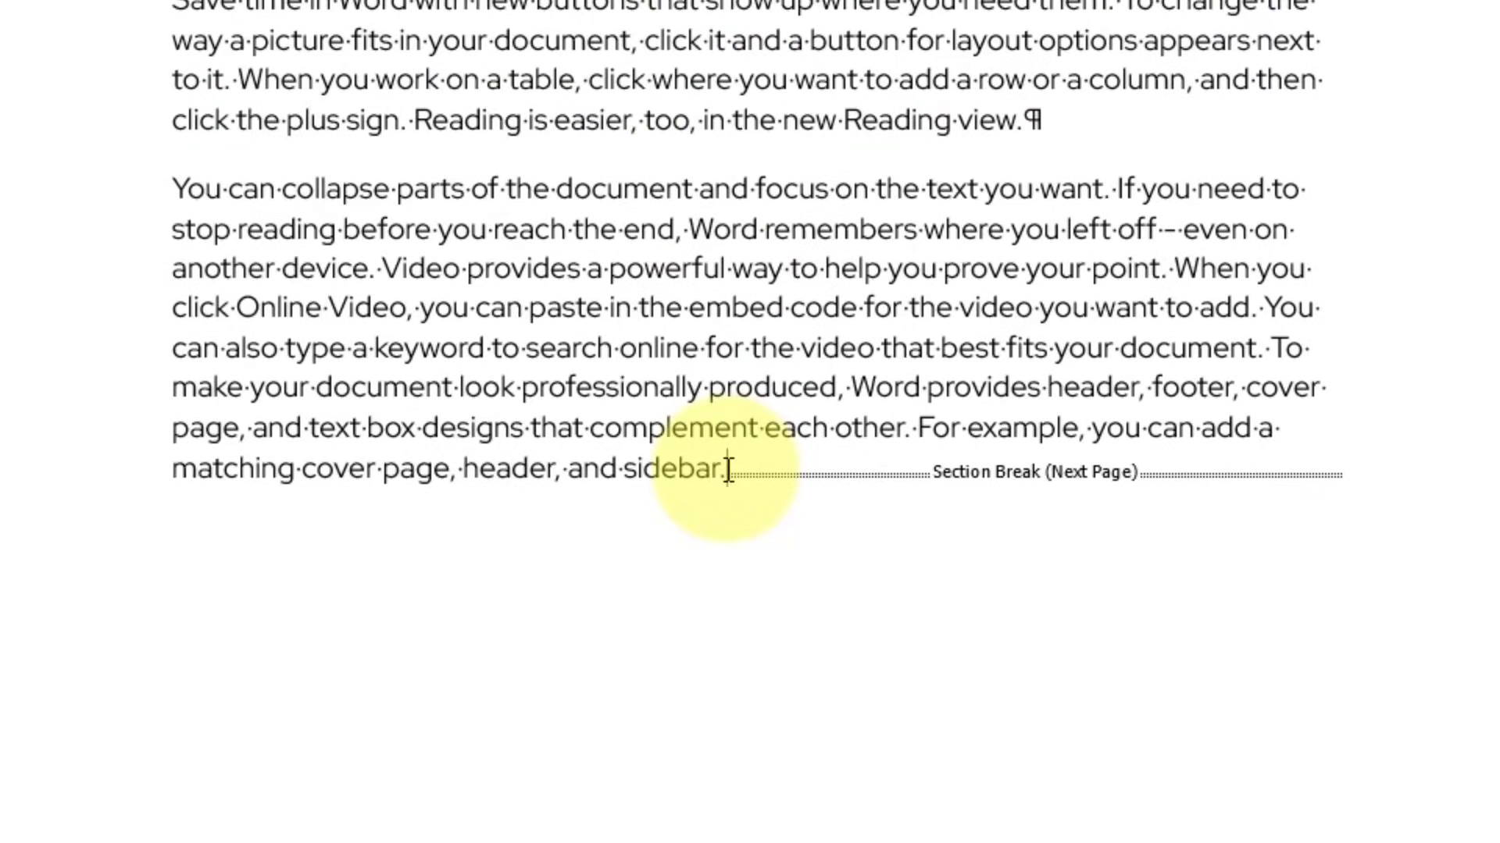
key("Delete")
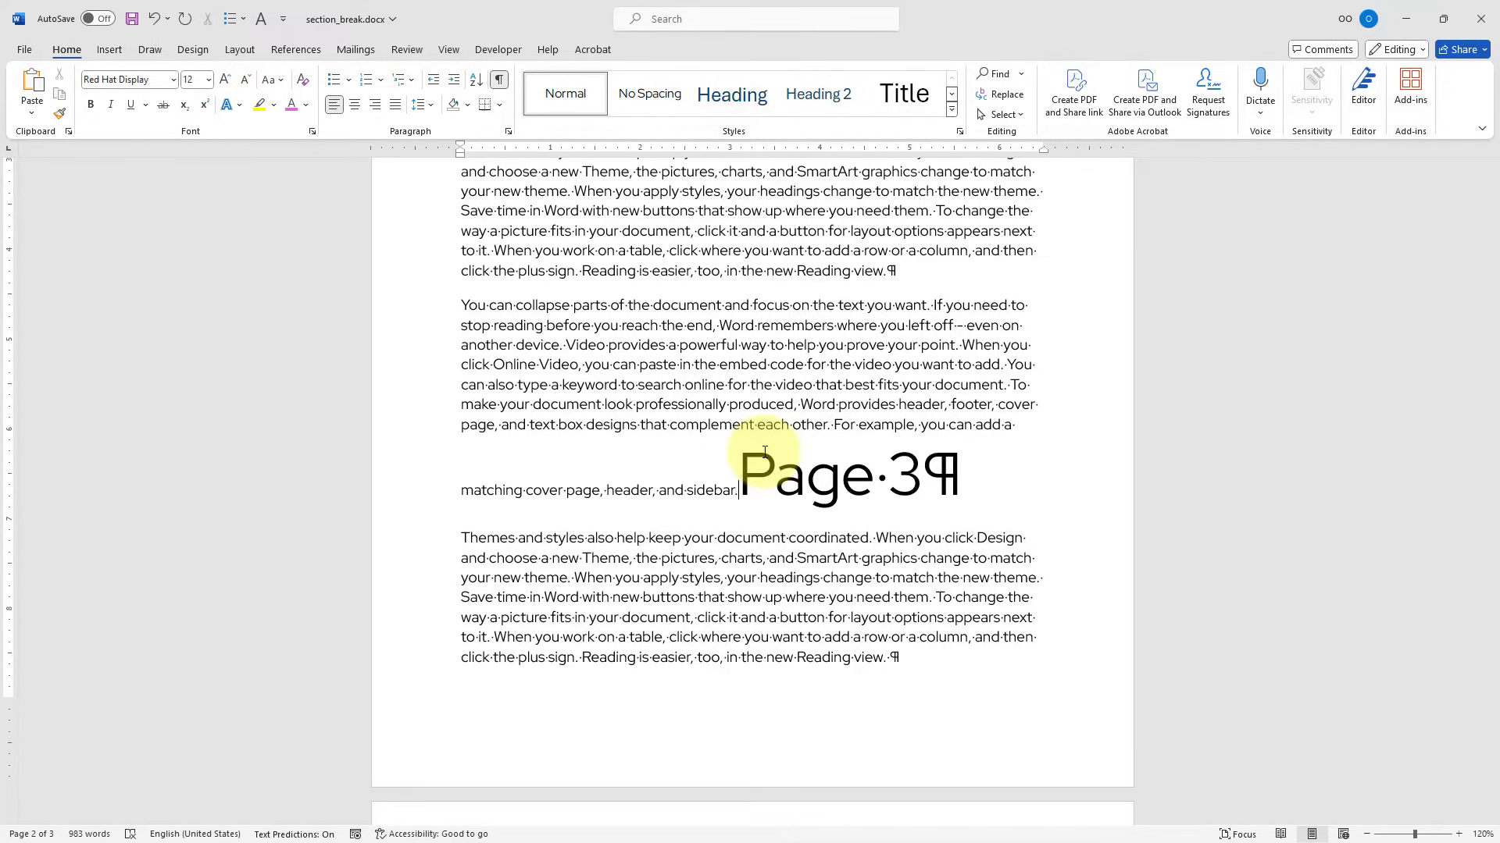
scroll(764, 452, "down", 4)
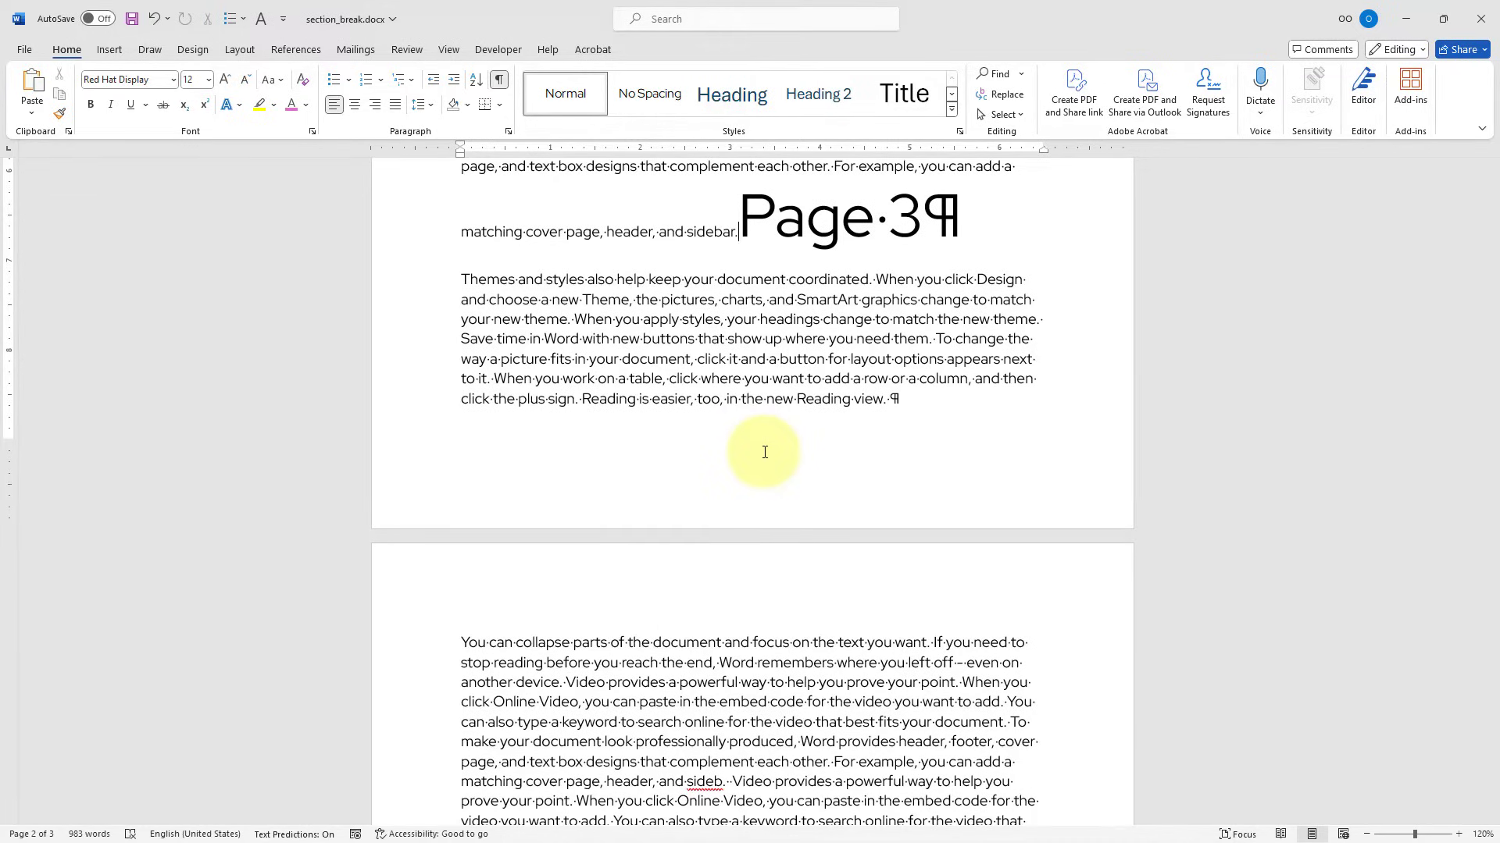
key("ctrl+z")
scroll(764, 452, "down", 4)
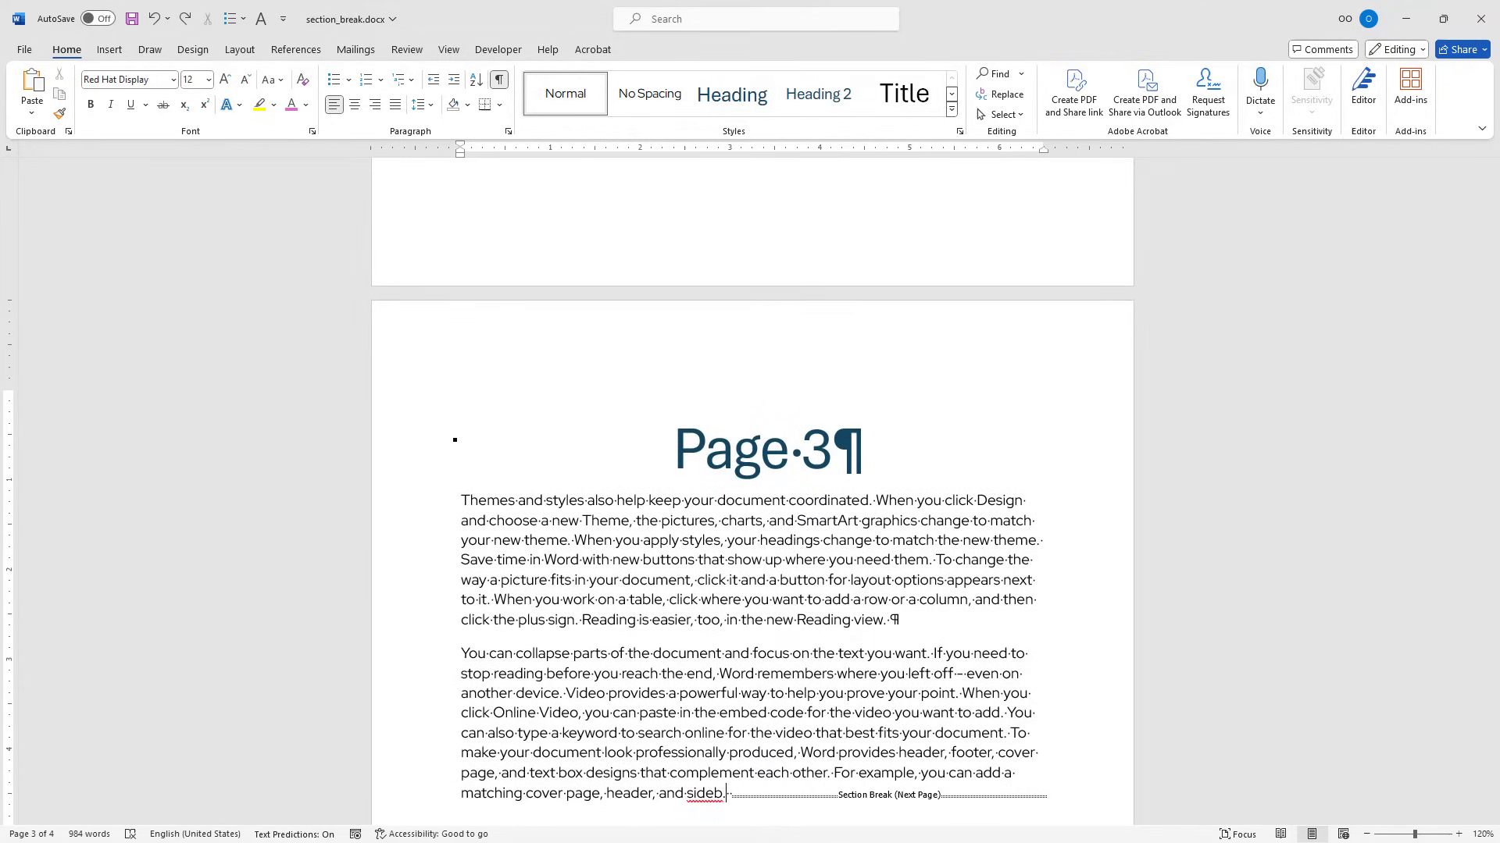
Open the Find and Replace dialog's Replace tab from the Navigation pane search options.
key("ctrl+f")
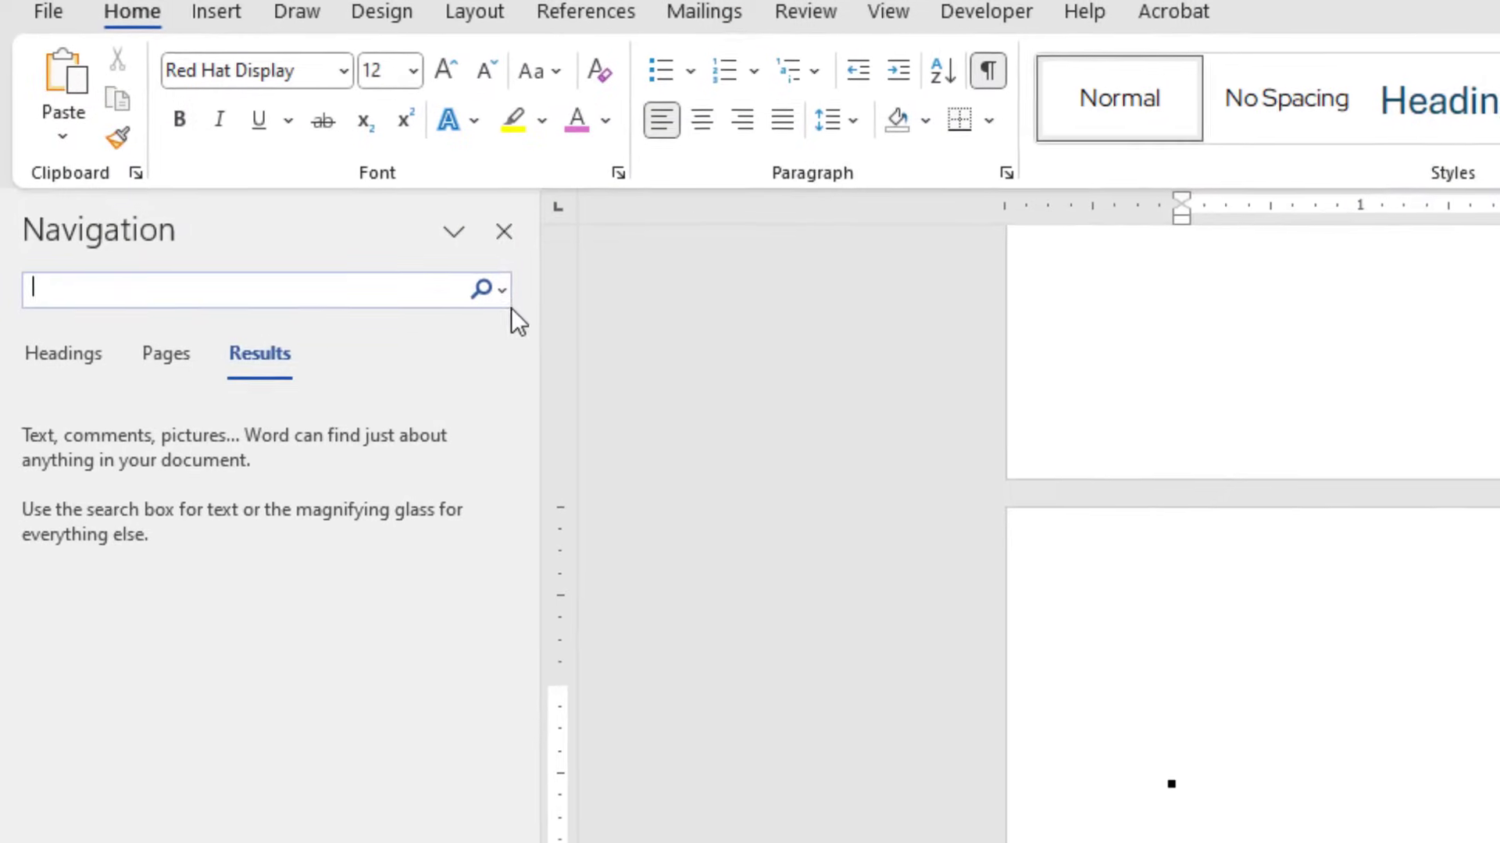
left_click(506, 295)
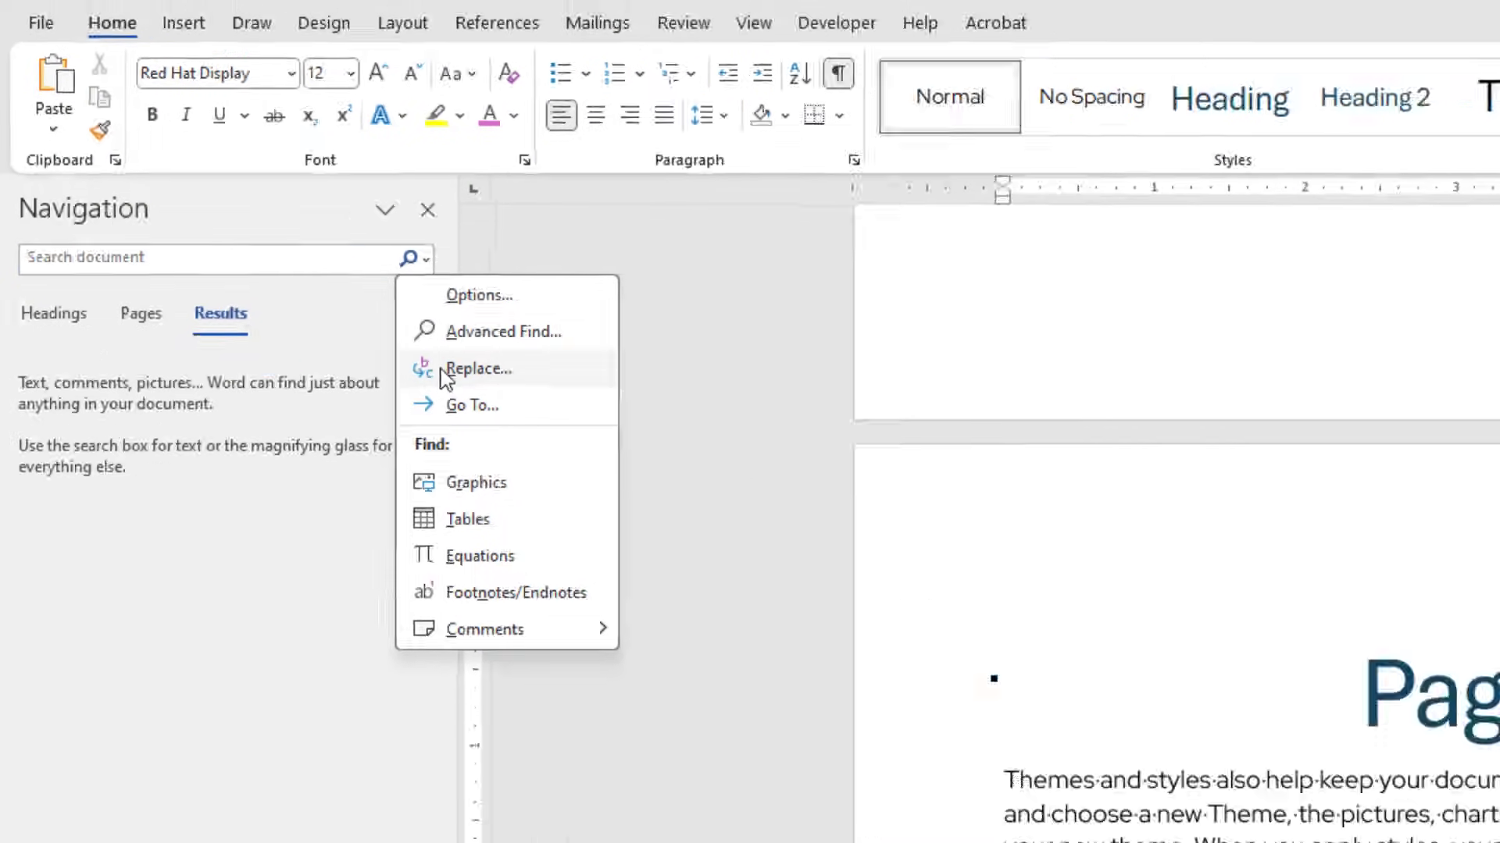
left_click(442, 374)
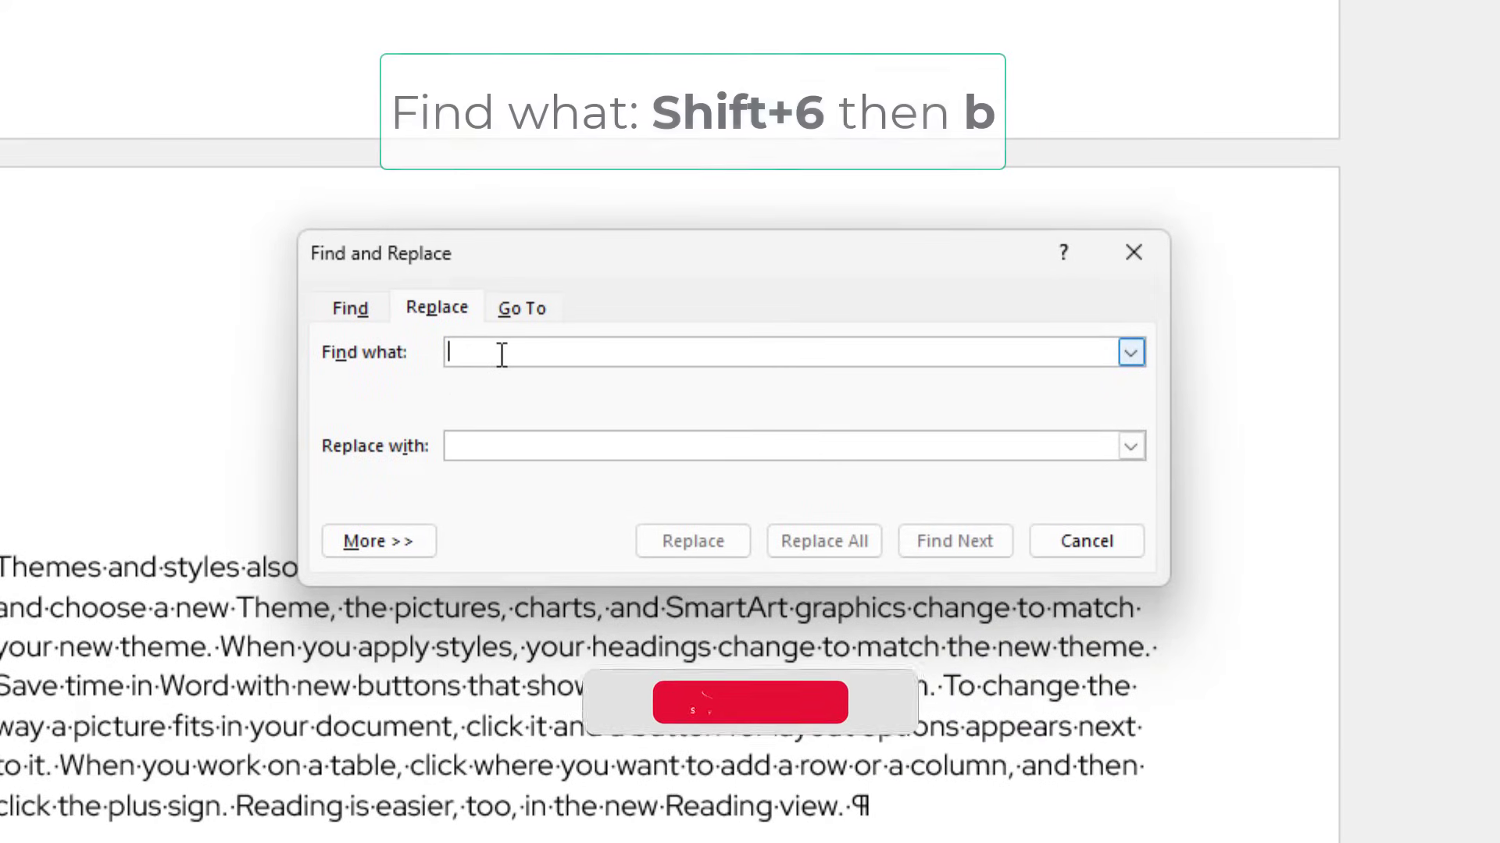
Enter ^b in Find what and ^p in Replace with.
type("^")
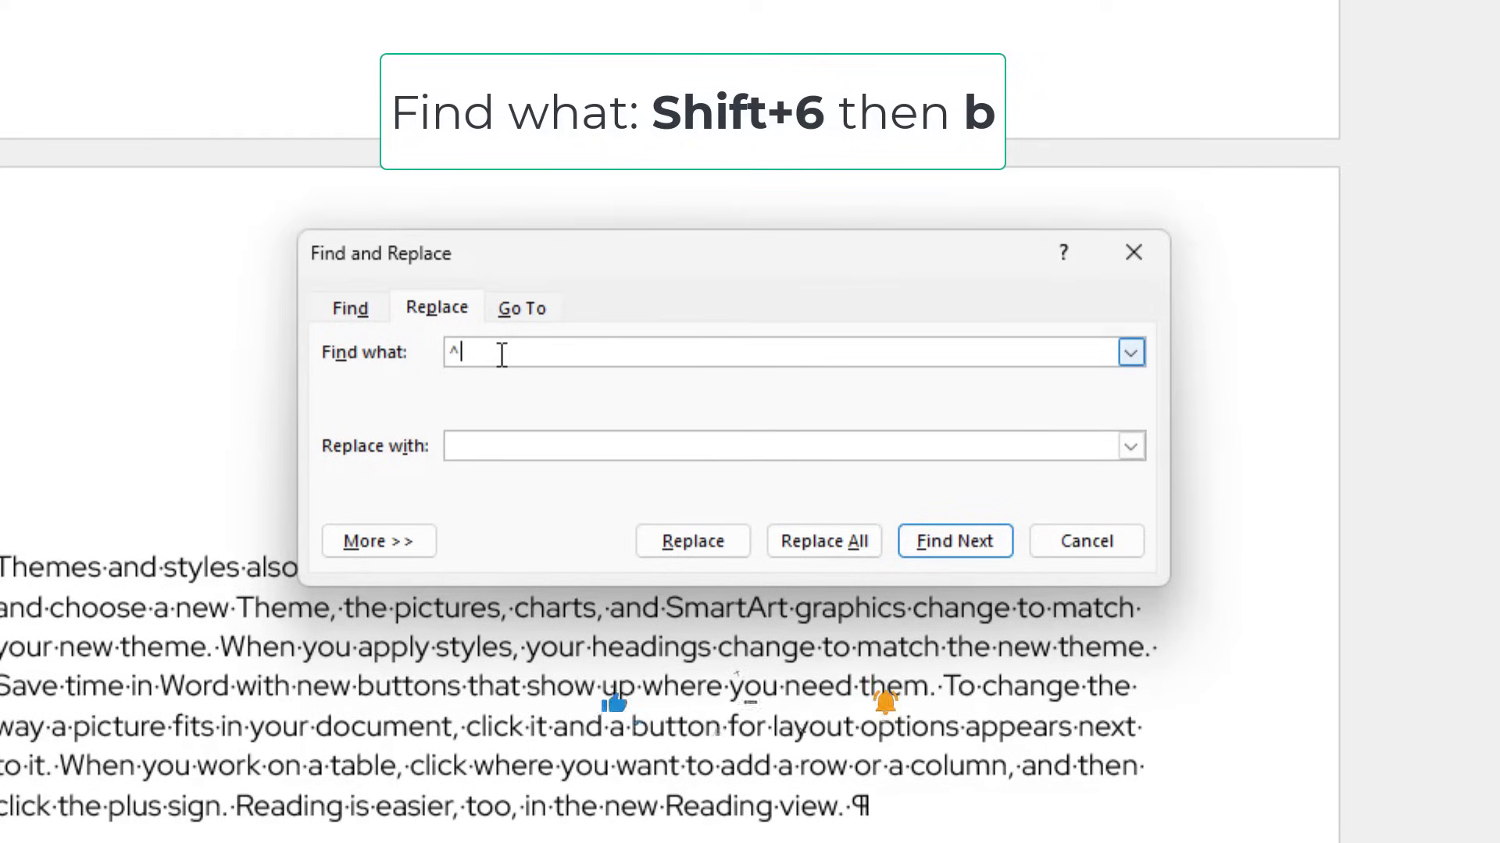
type("b")
left_click(505, 445)
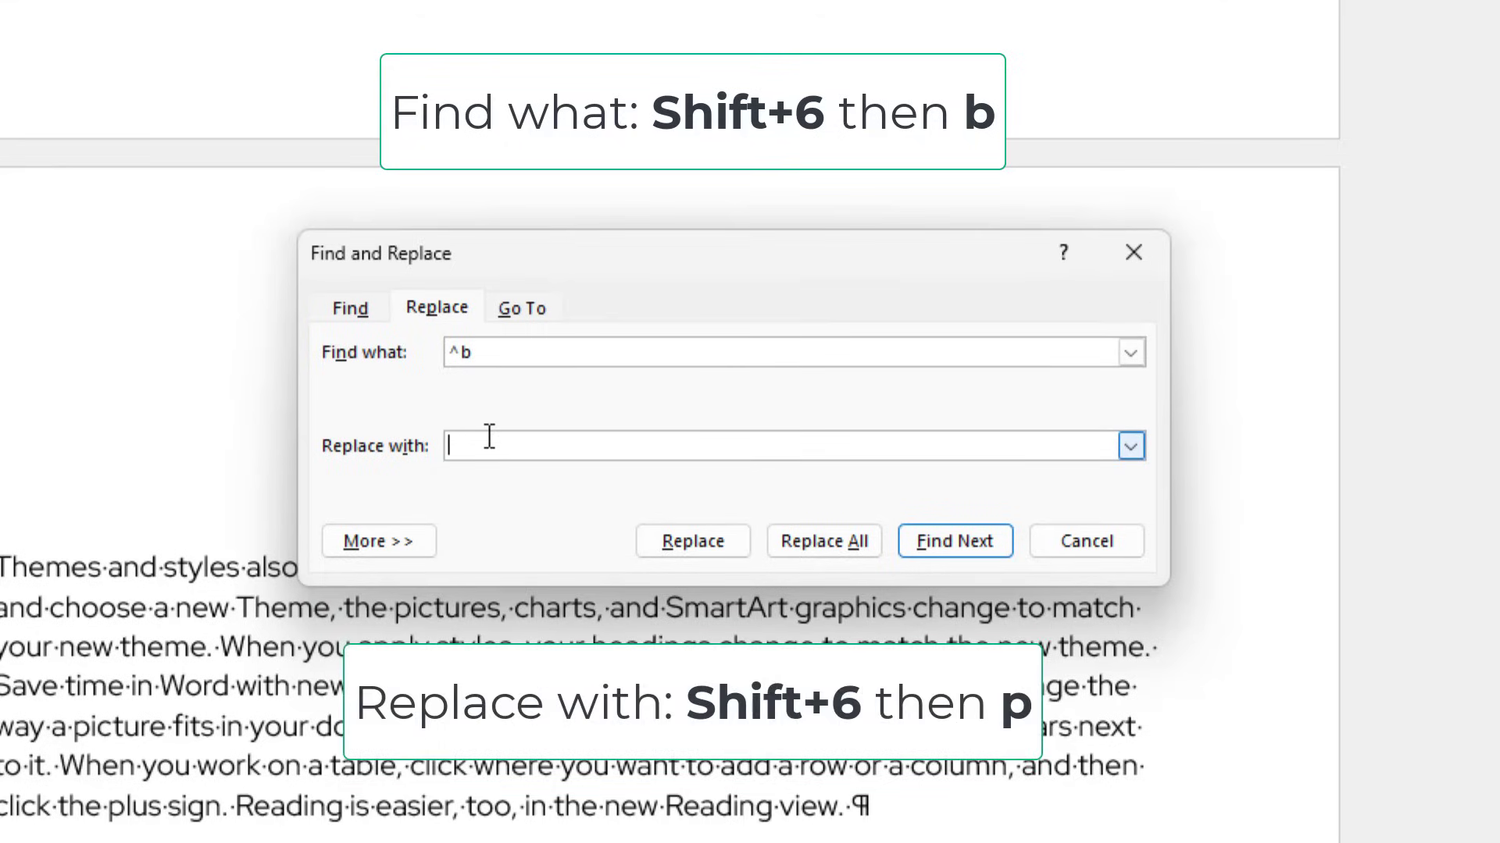
type("^")
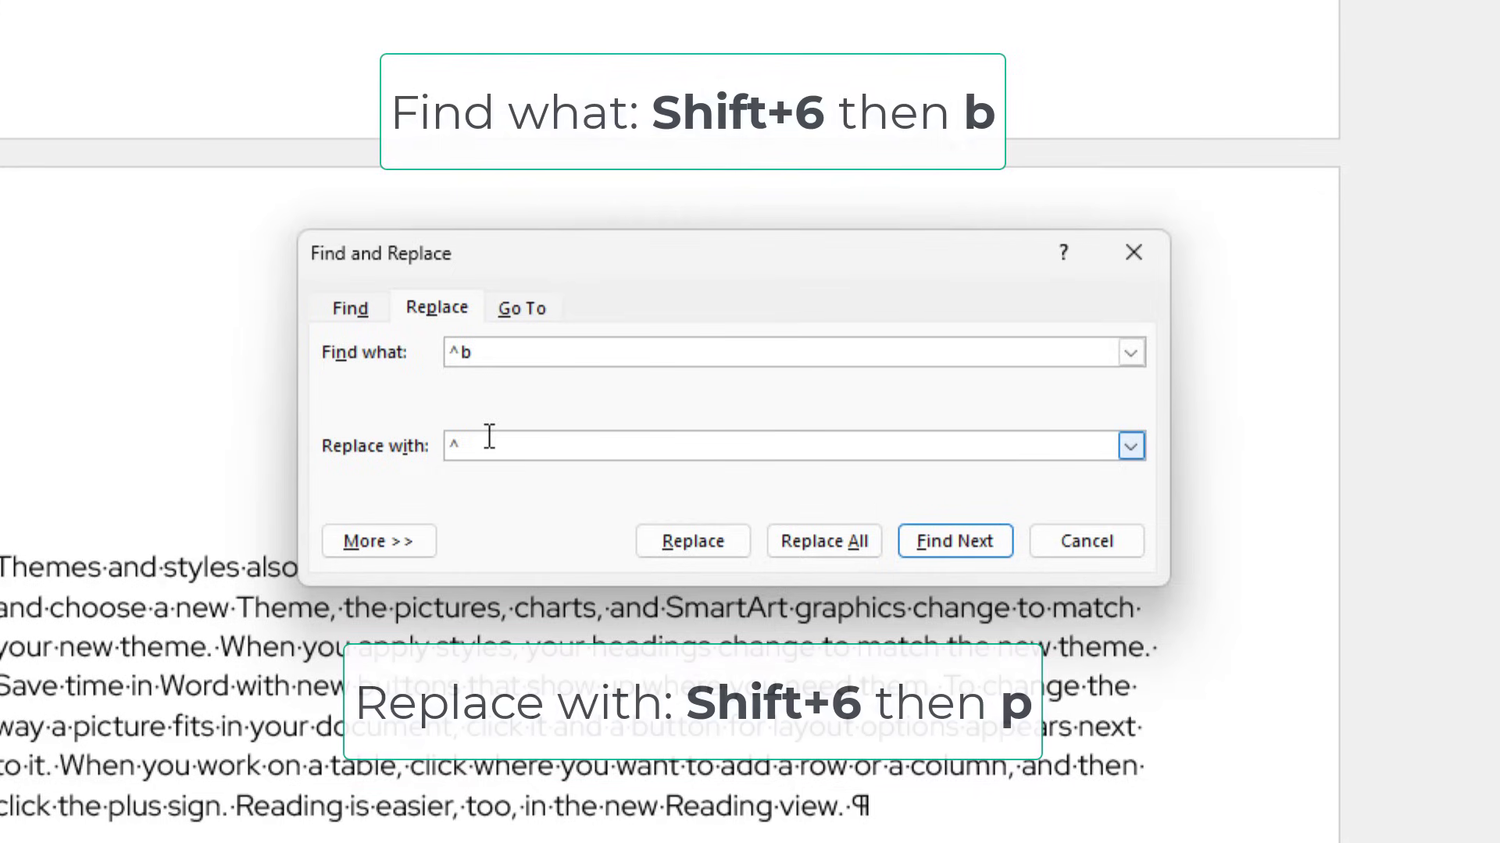
type("p")
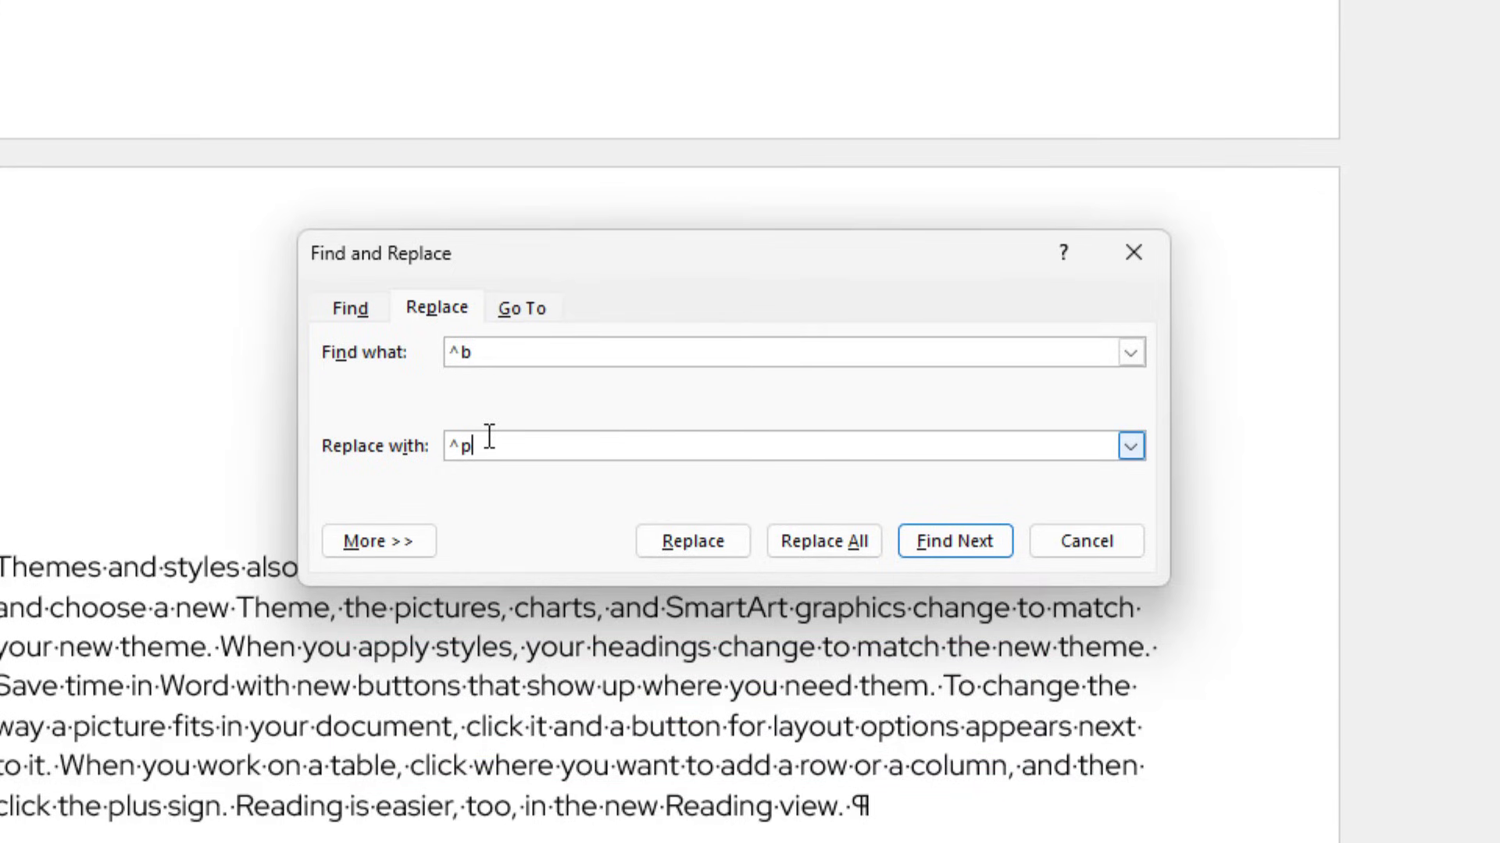
Run Replace All, confirm the 3 replacements, and close Find and Replace.
left_click(852, 536)
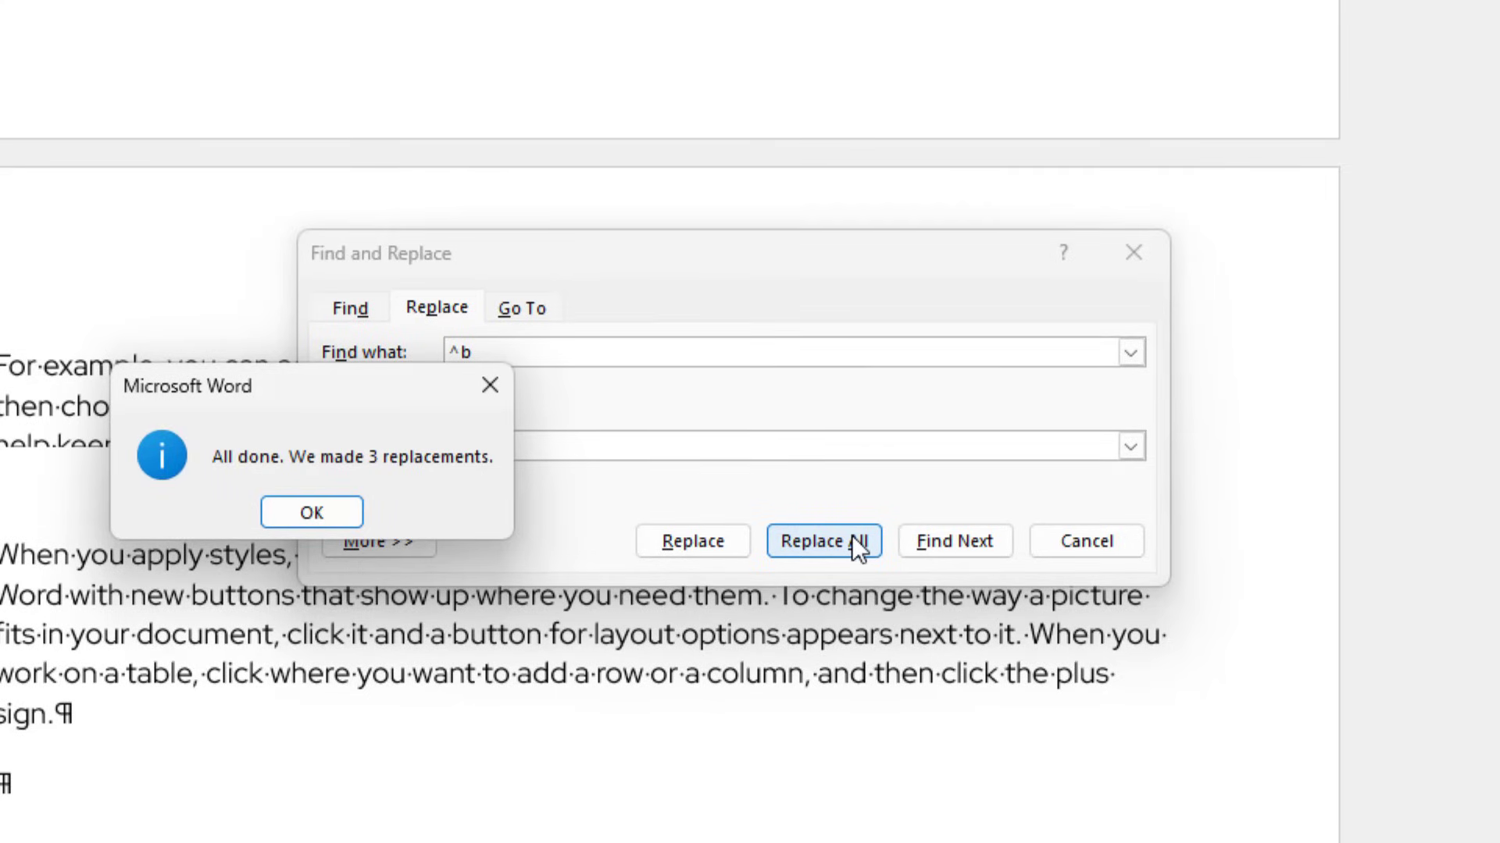
left_click(332, 513)
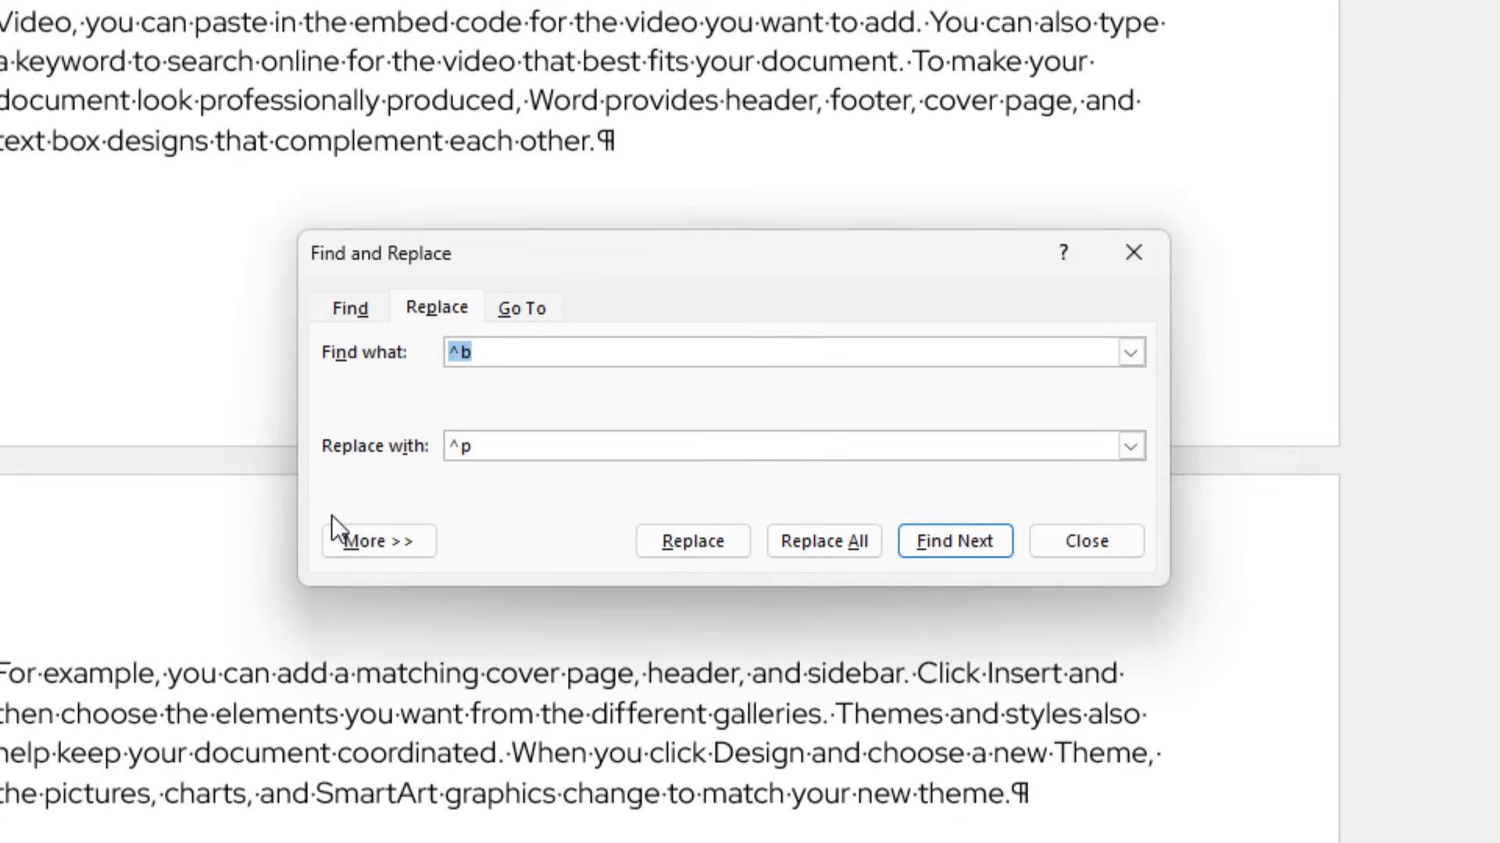
left_click(1142, 255)
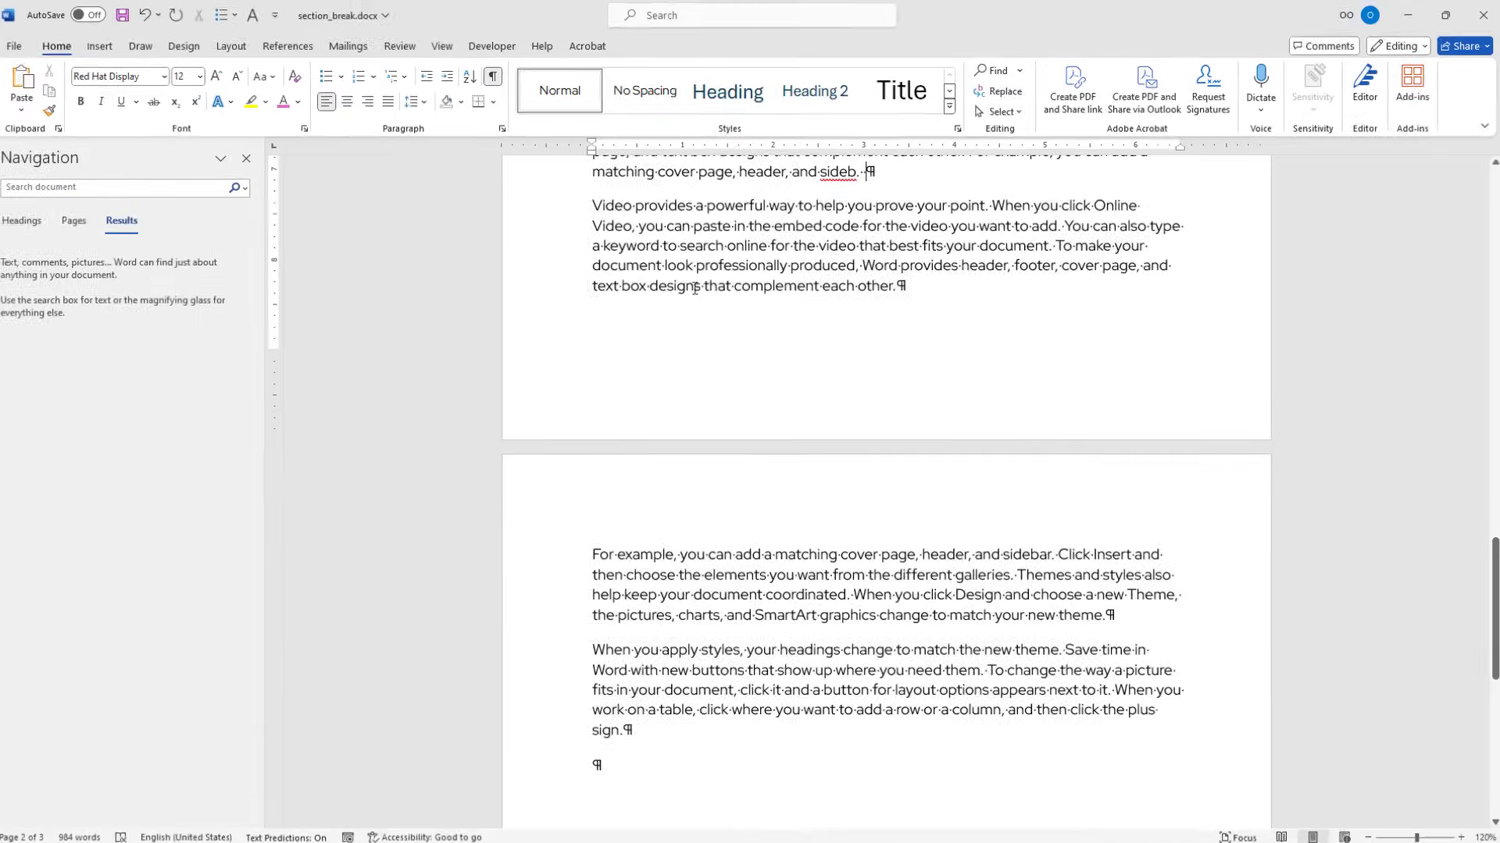
Close the Navigation pane and return to the top of the document.
left_click(252, 166)
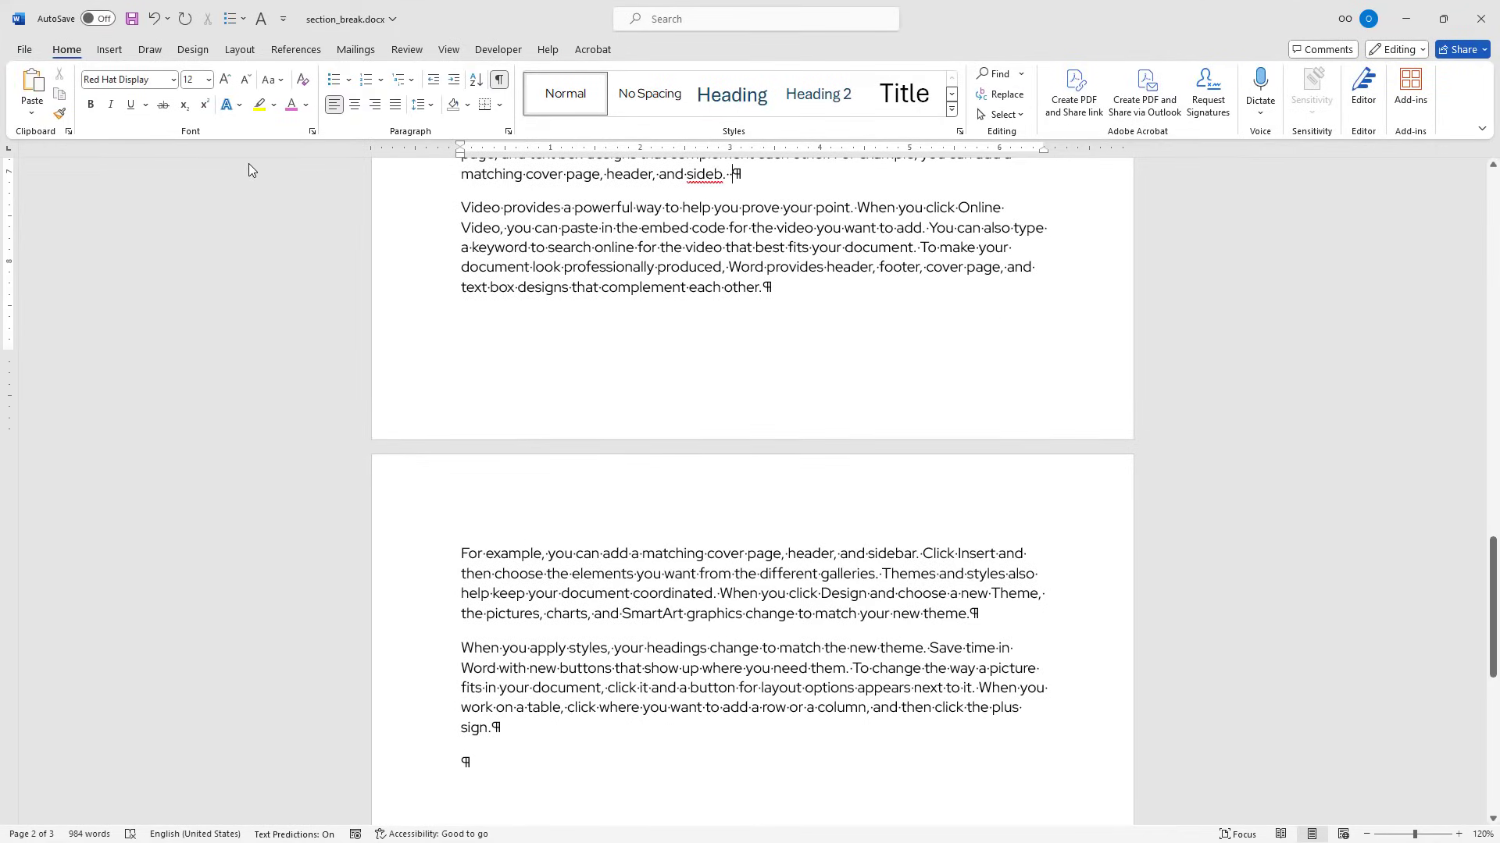
scroll(263, 244, "up", 3)
scroll(264, 244, "up", 10)
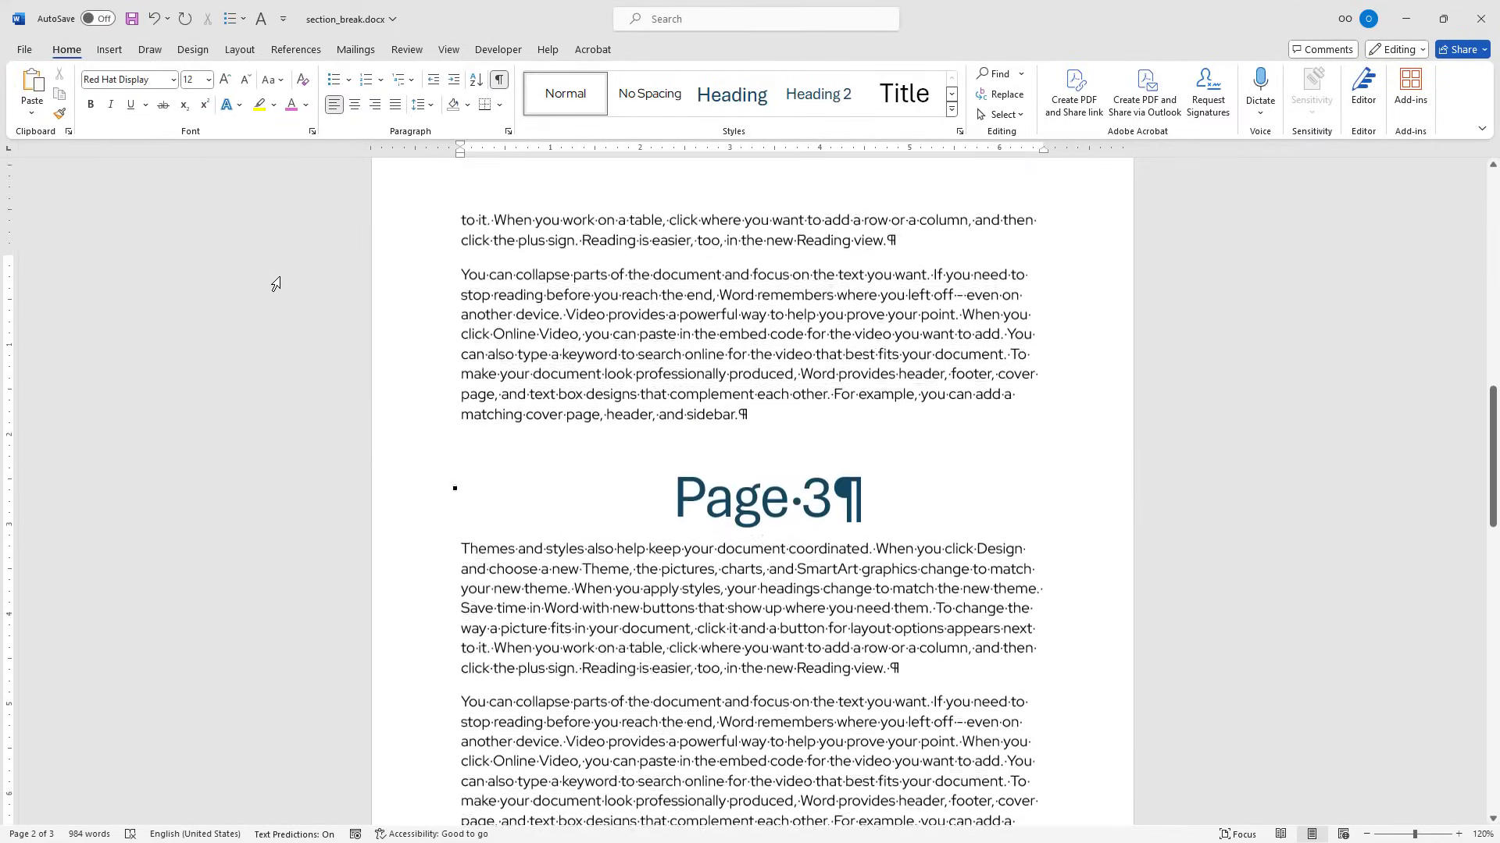
scroll(276, 284, "up", 6)
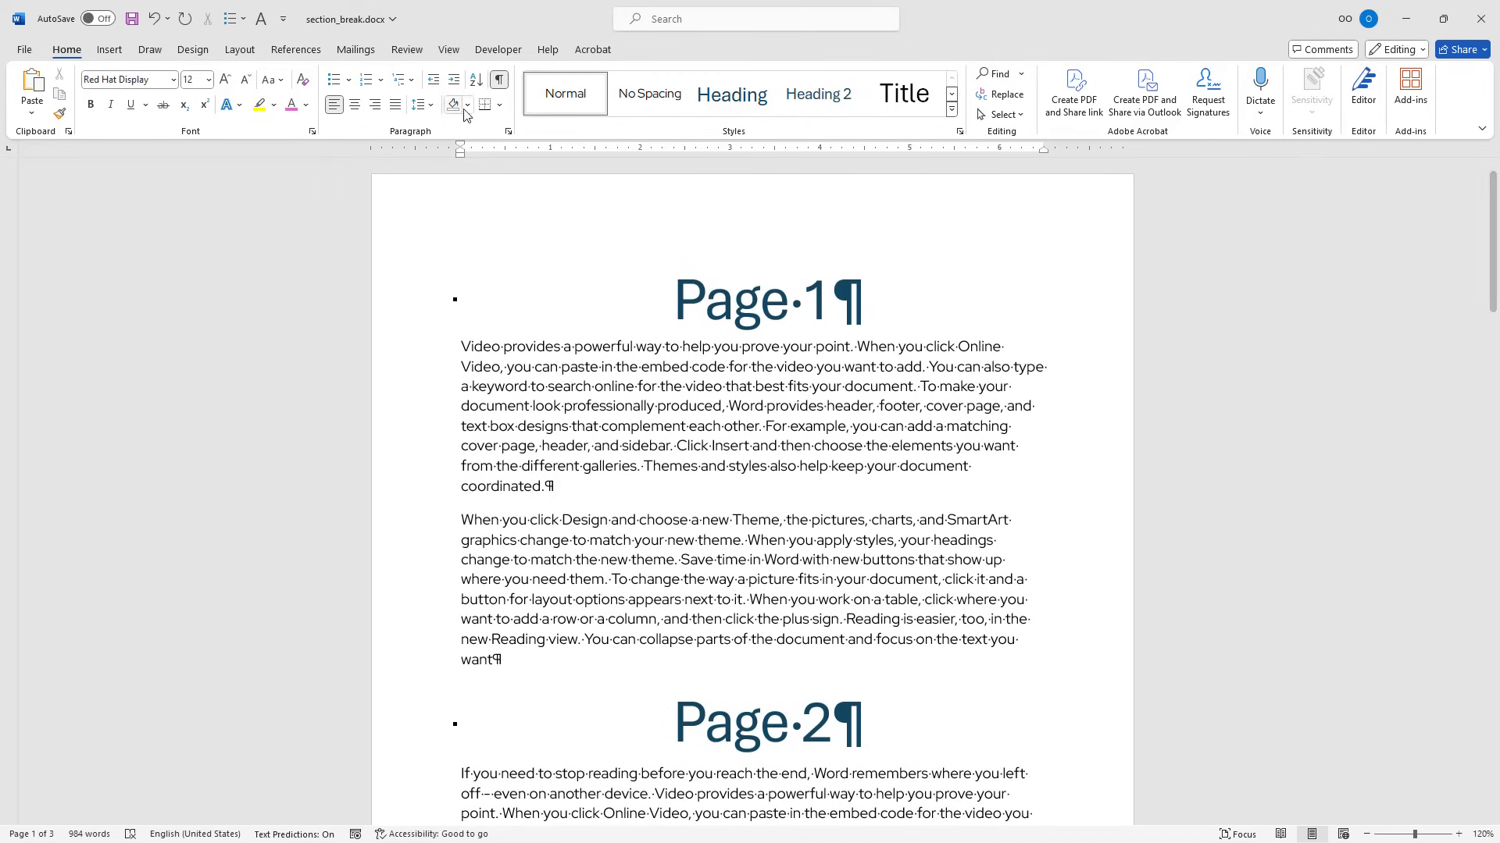
Turn off Show/Hide ¶ and review the three-page document, now free of section breaks.
left_click(499, 80)
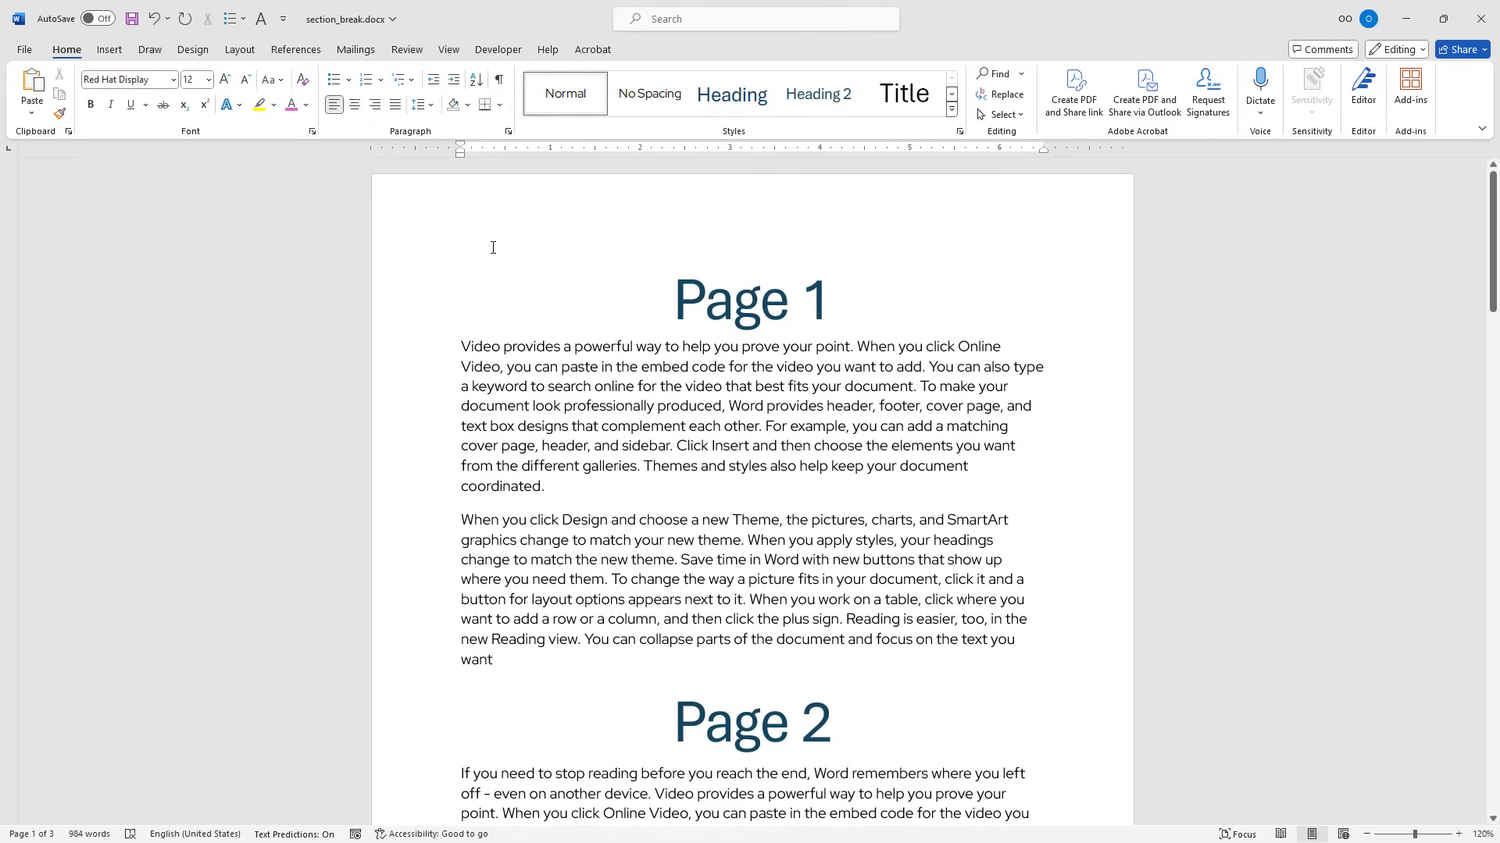
scroll(491, 246, "down", 6)
scroll(494, 254, "down", 10)
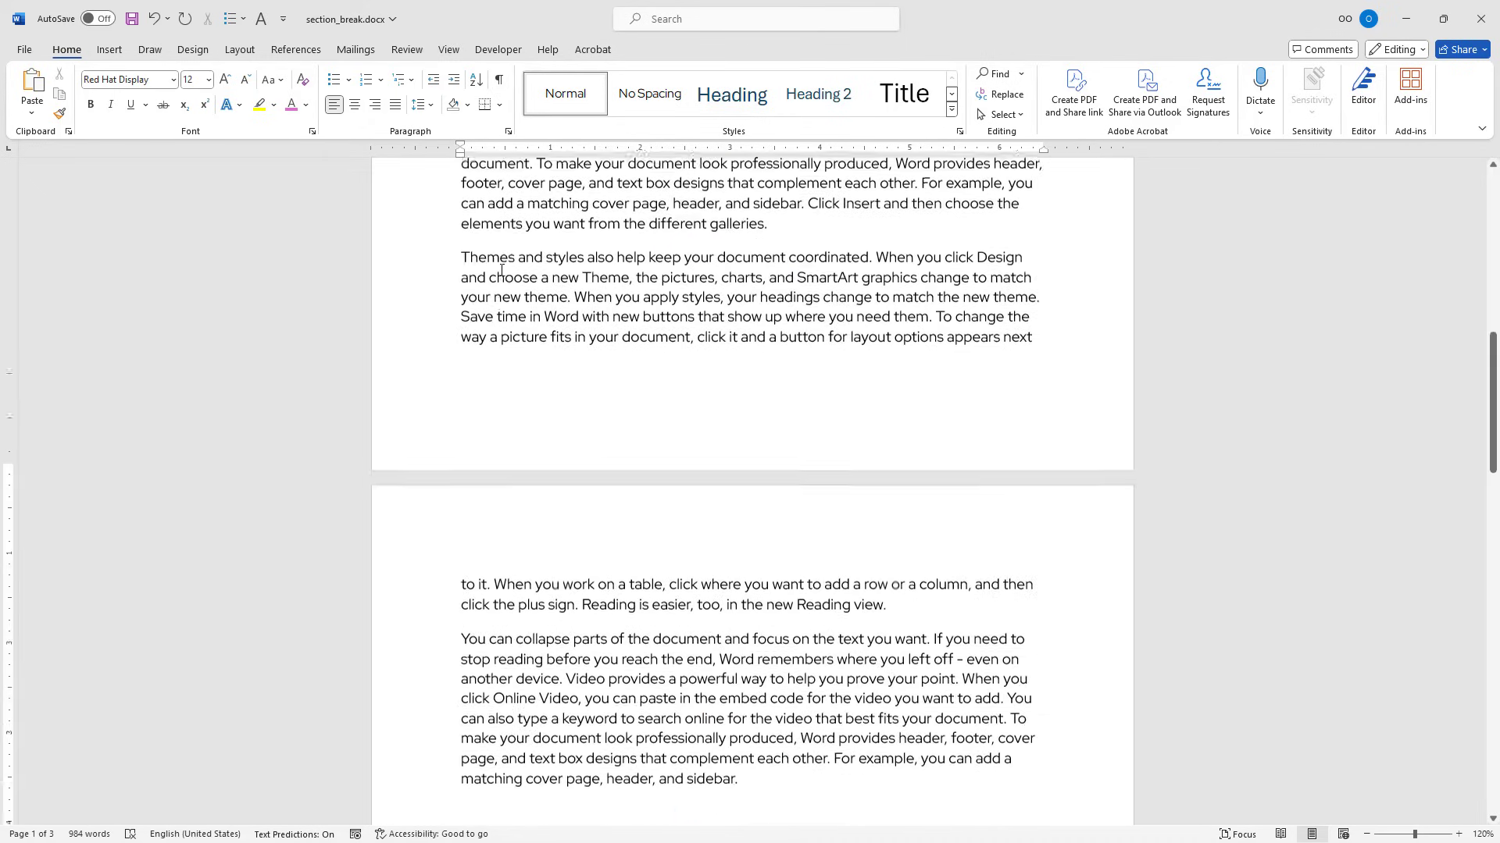
scroll(501, 271, "down", 10)
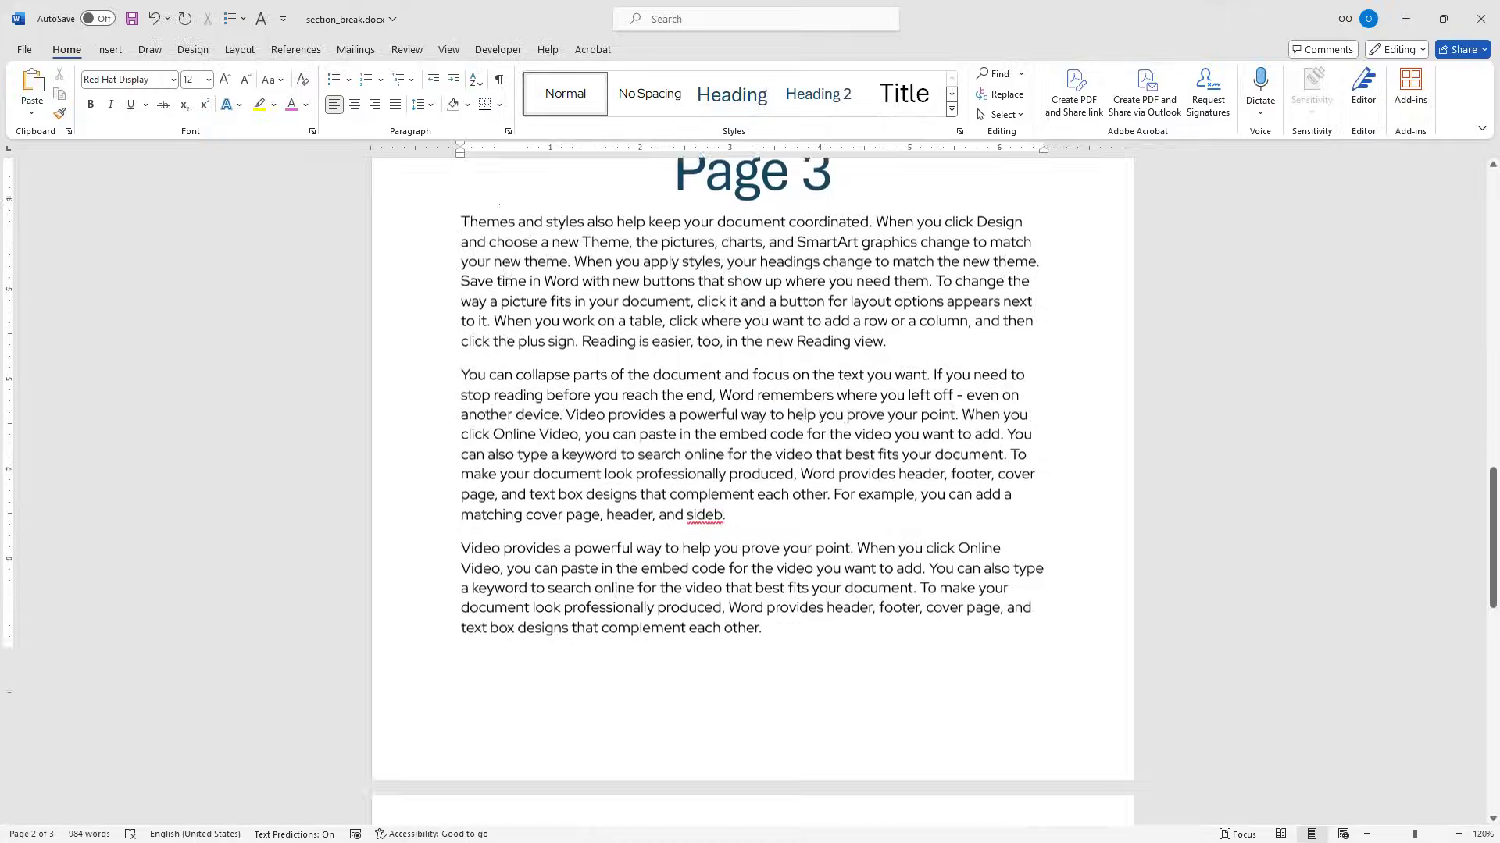
scroll(502, 270, "down", 5)
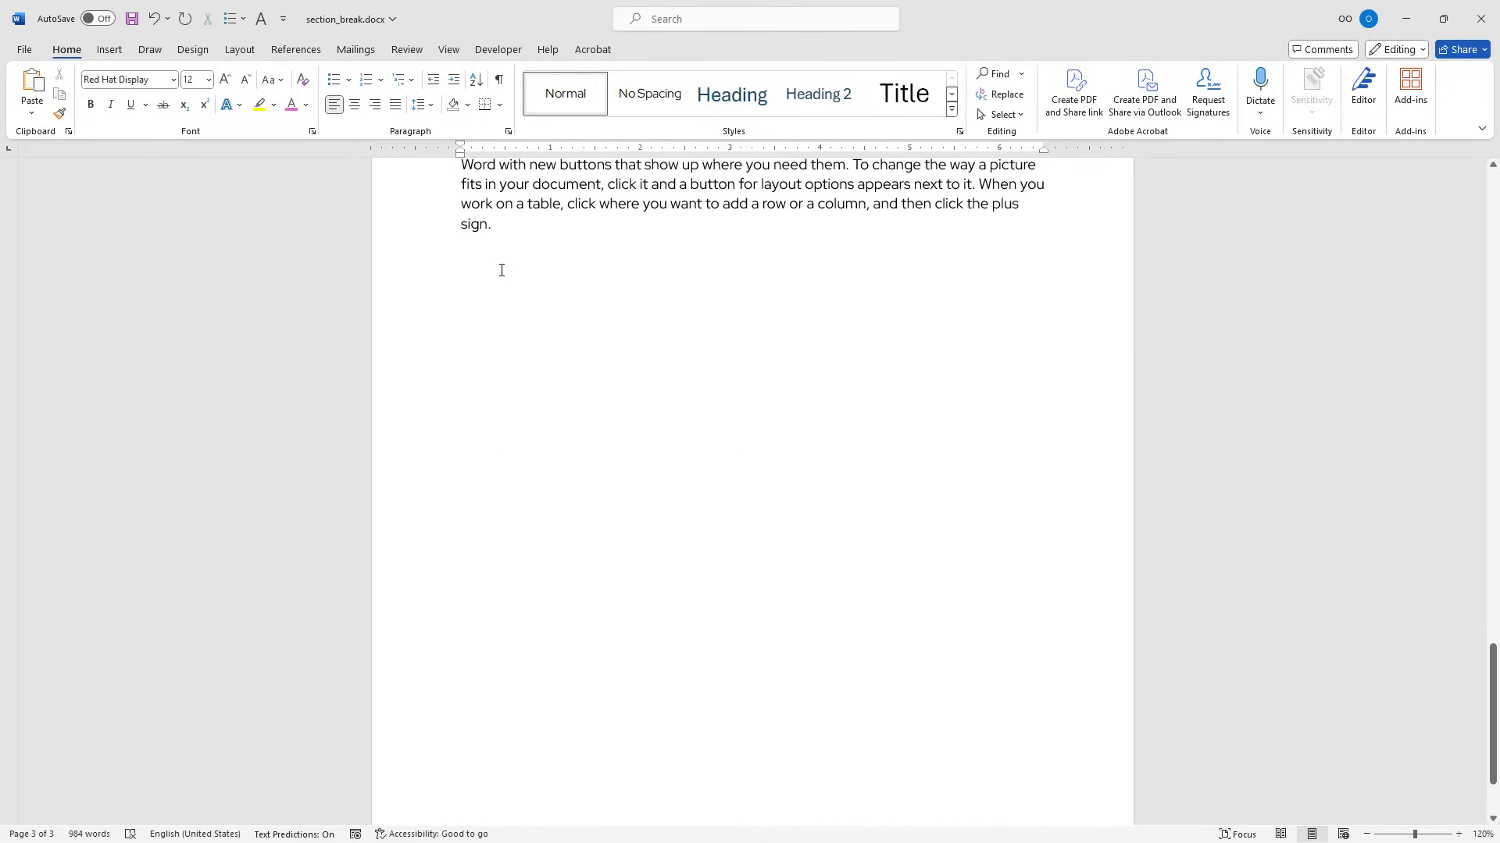
scroll(501, 270, "down", 2)
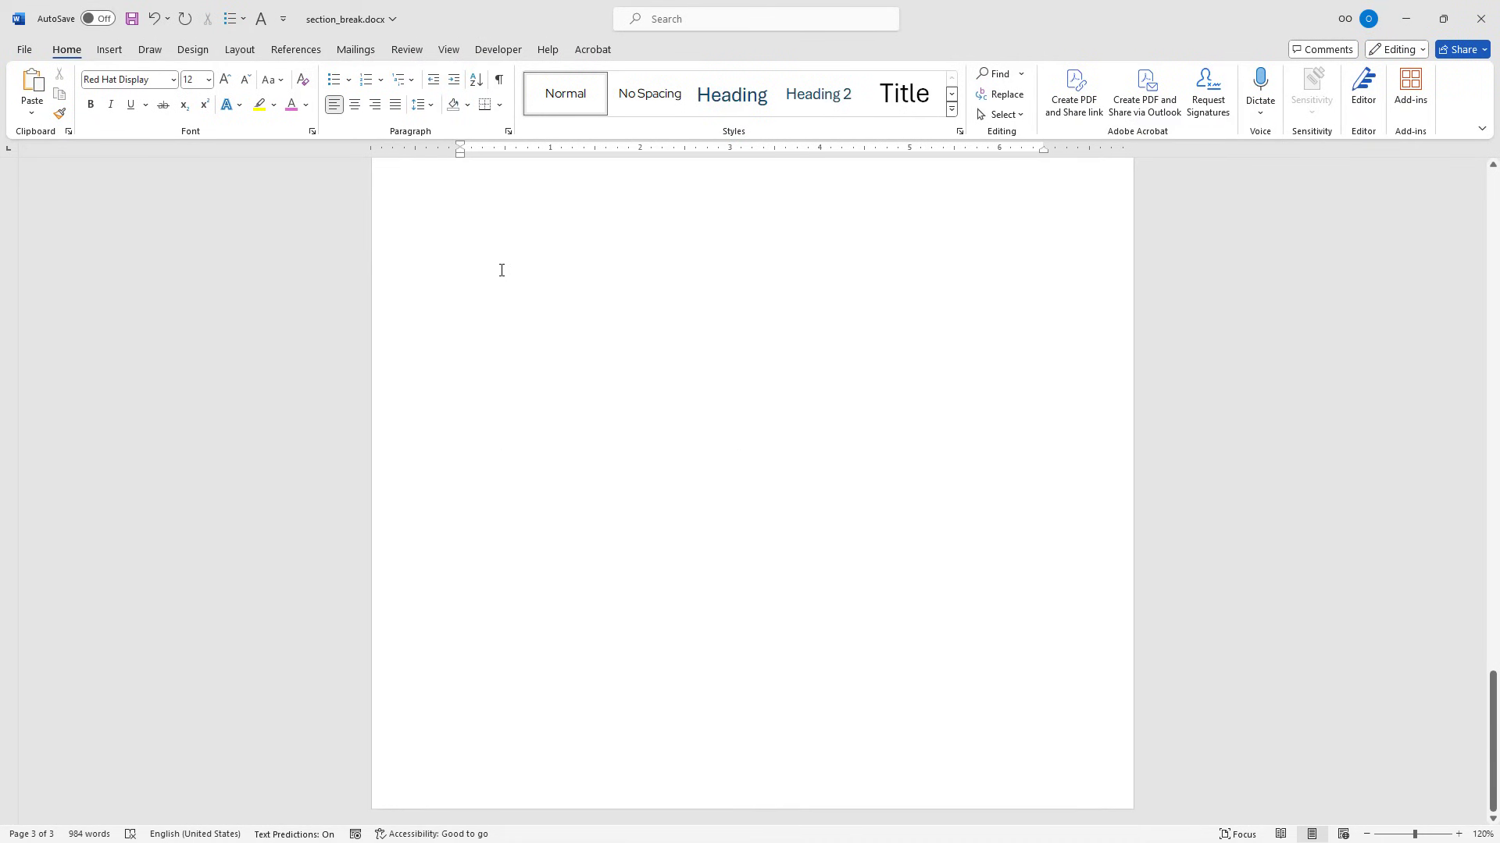
scroll(501, 270, "up", 7)
scroll(501, 270, "up", 18)
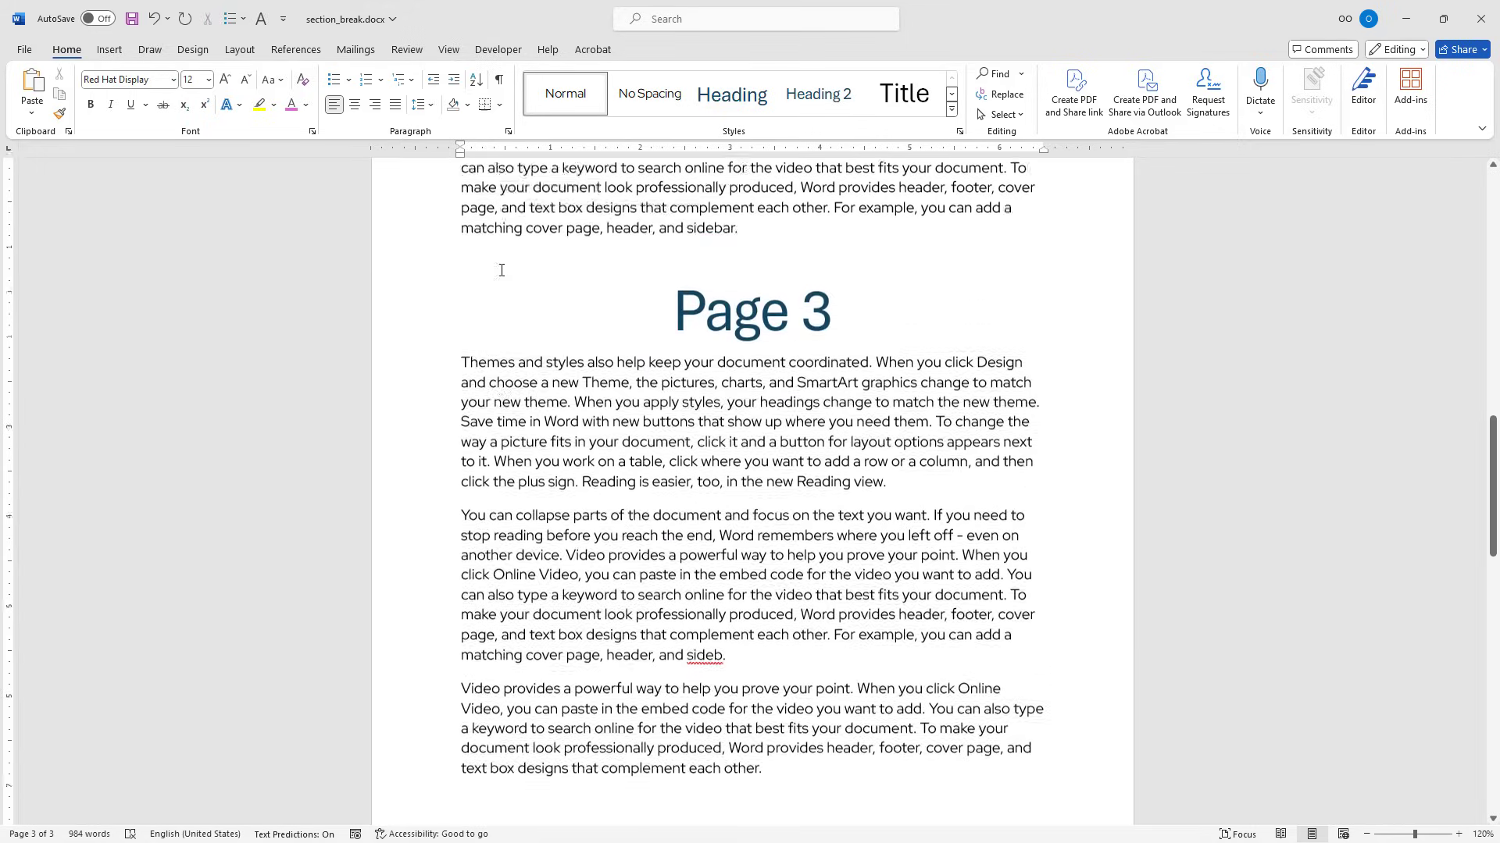
scroll(501, 270, "up", 15)
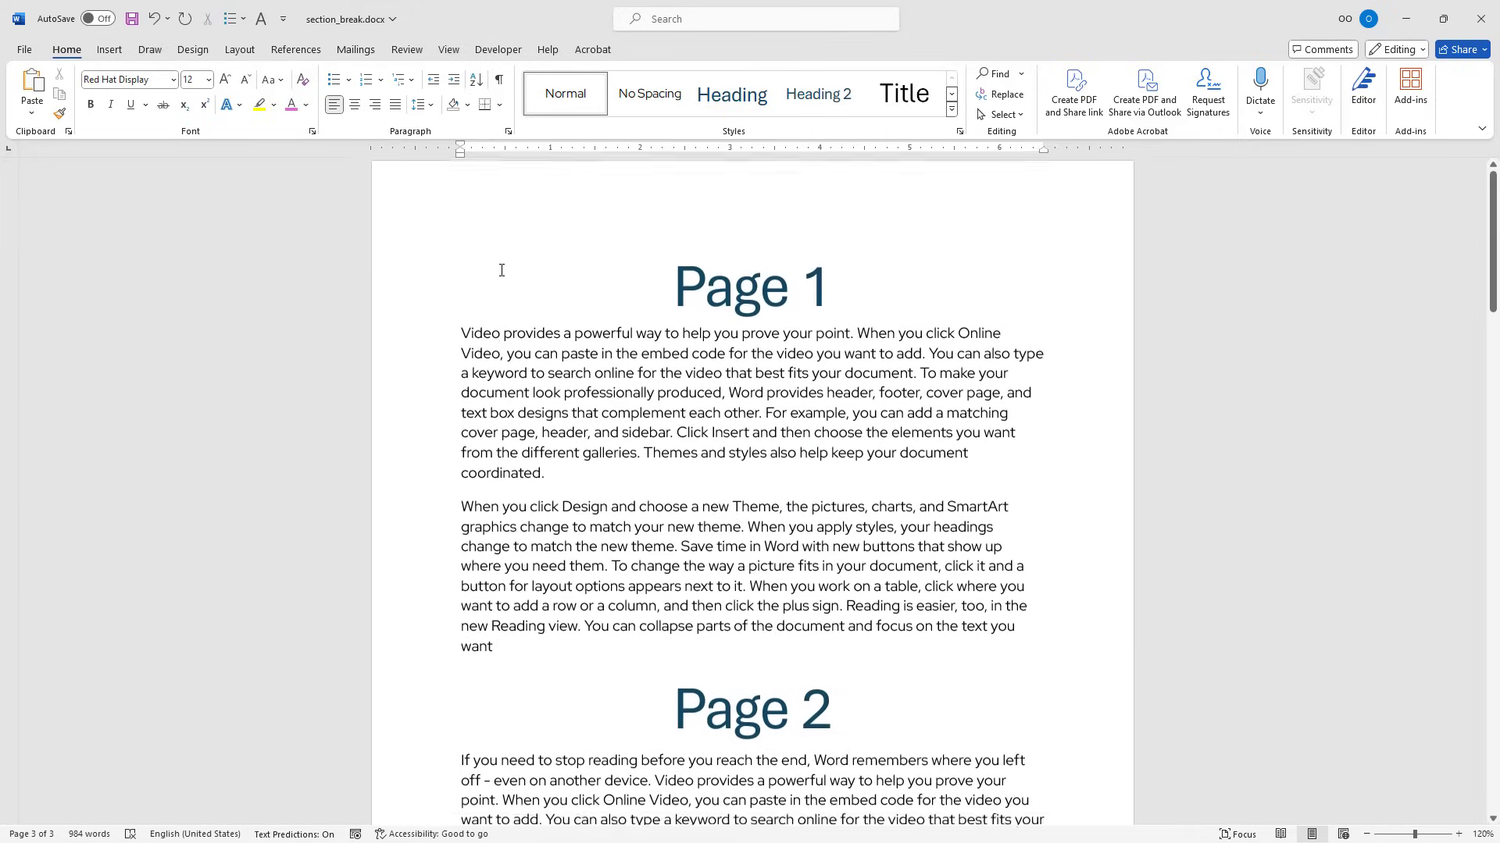